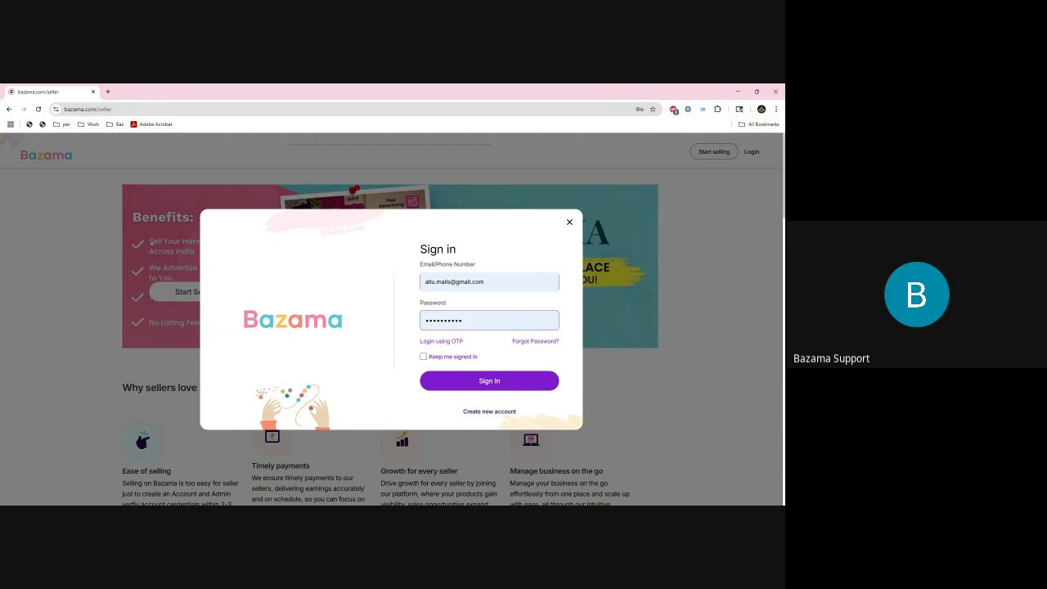
- Sign in to the seller account and start a new listing from the Listings page
left_click(481, 385)
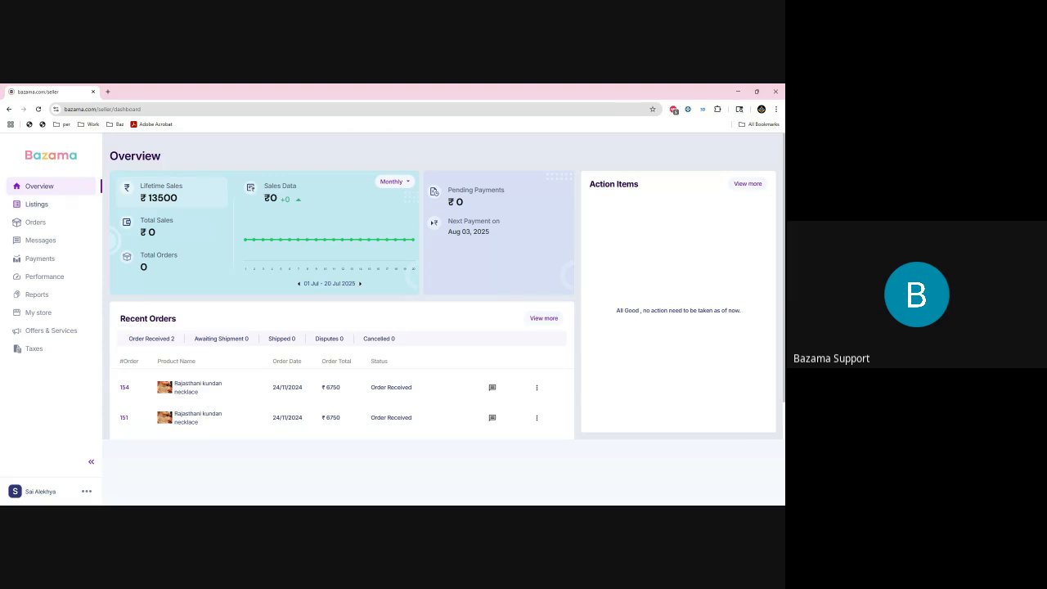
left_click(37, 203)
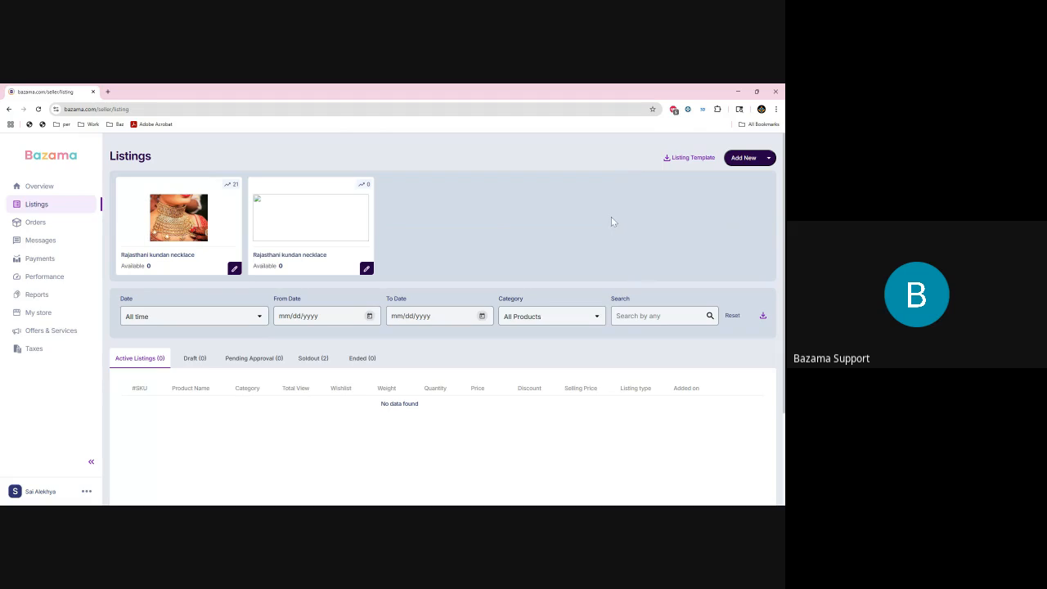
left_click(746, 161)
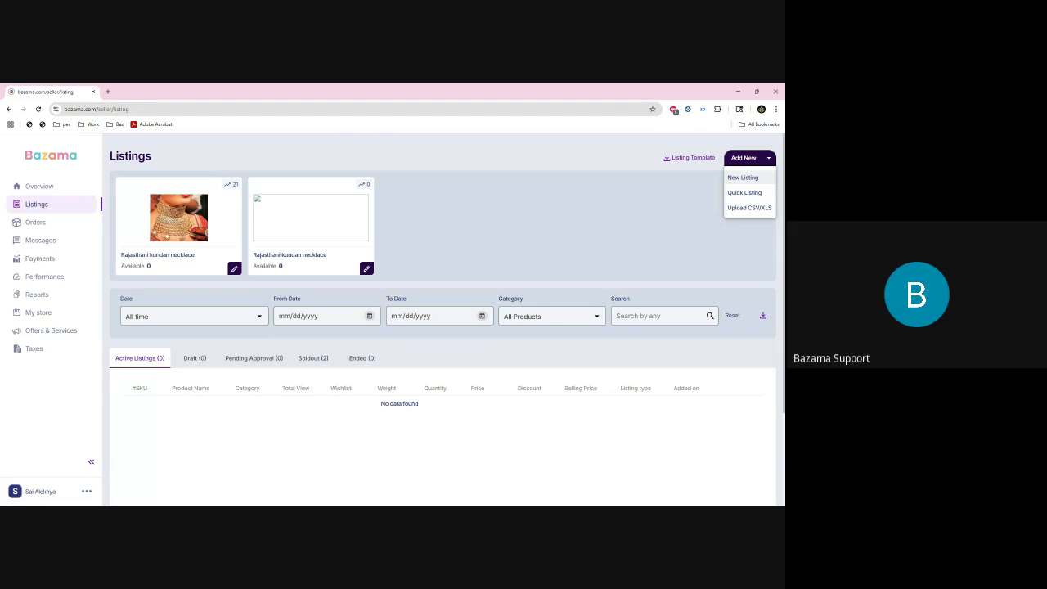
left_click(747, 178)
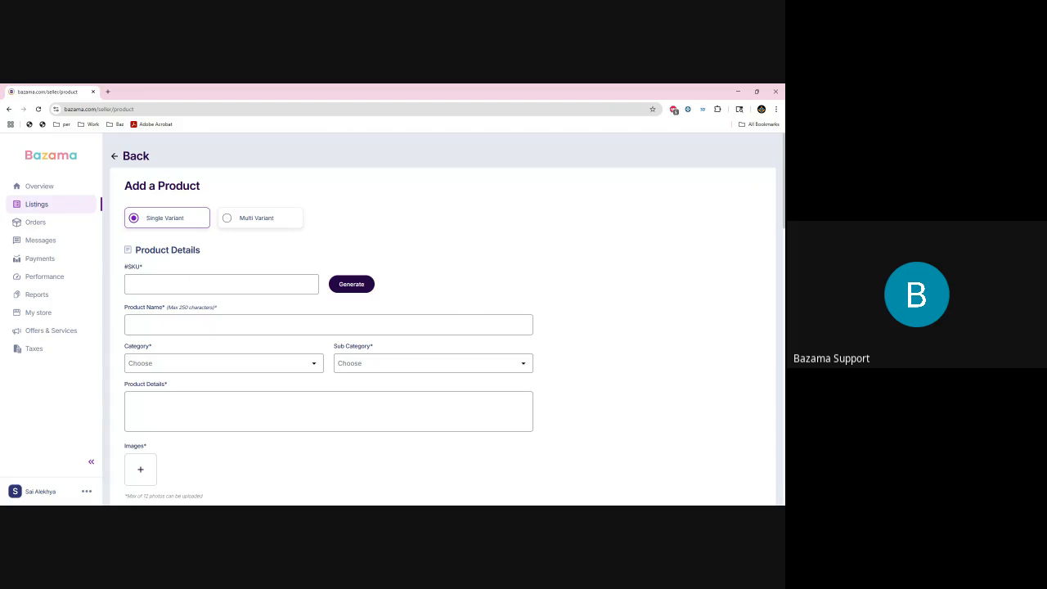
left_click(188, 284)
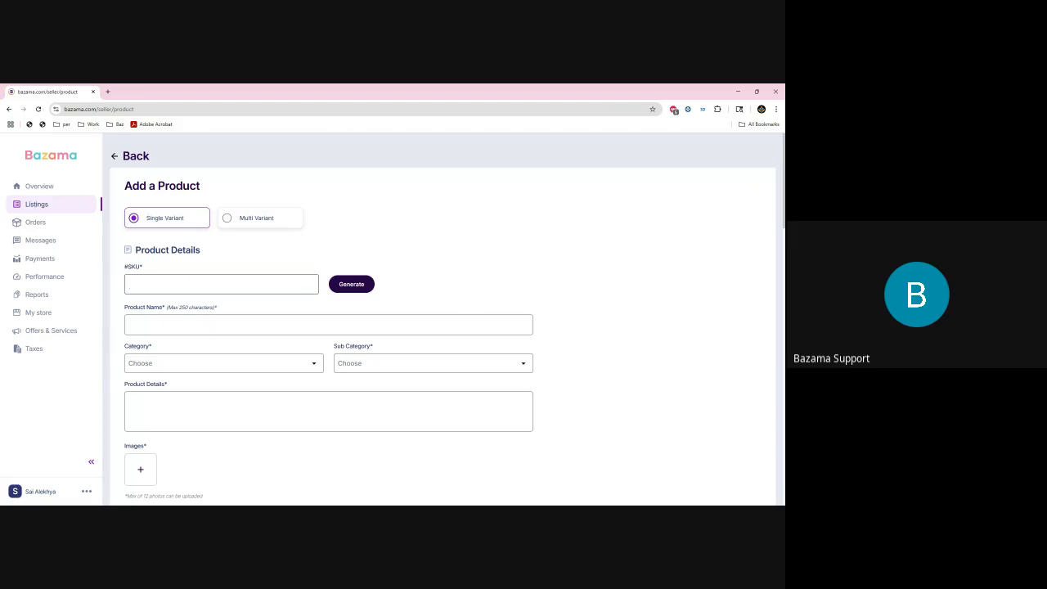
key("alt+Tab")
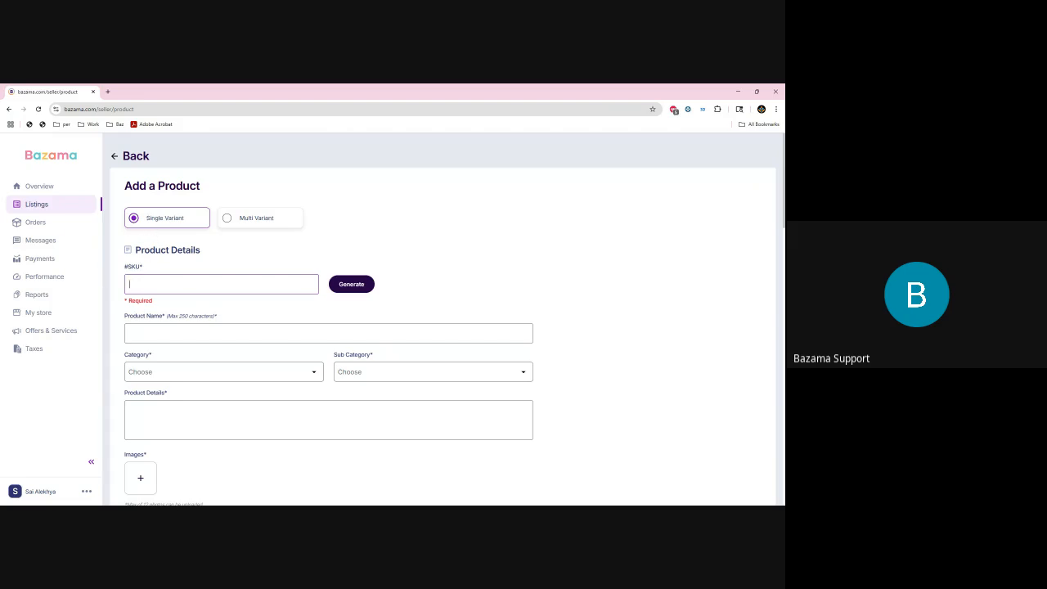
type("CR-")
type("TR")
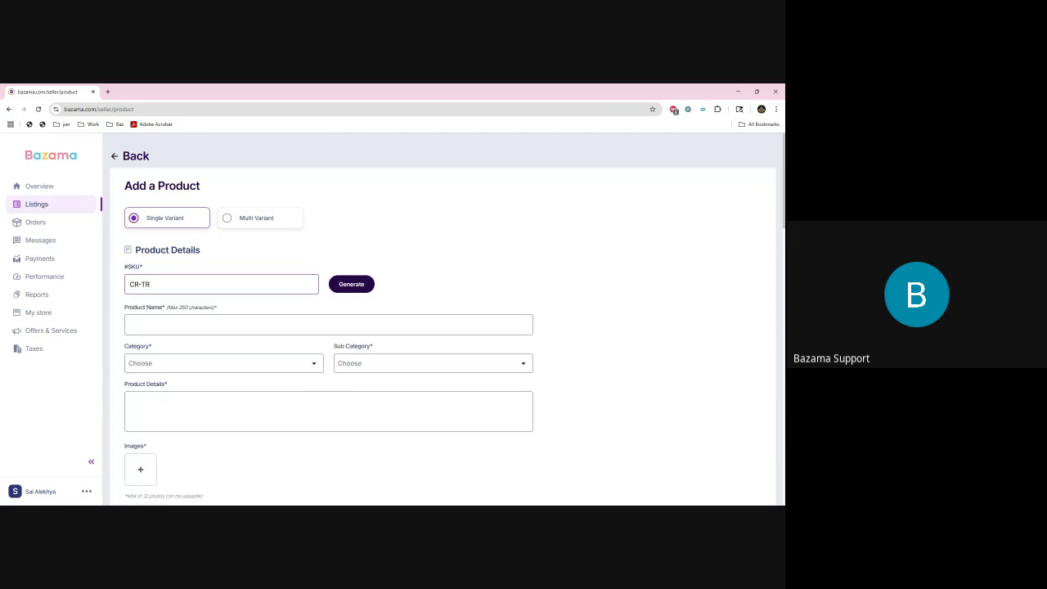
key("BackSpace")
type("C-543")
key("ctrl+a")
key("BackSpace")
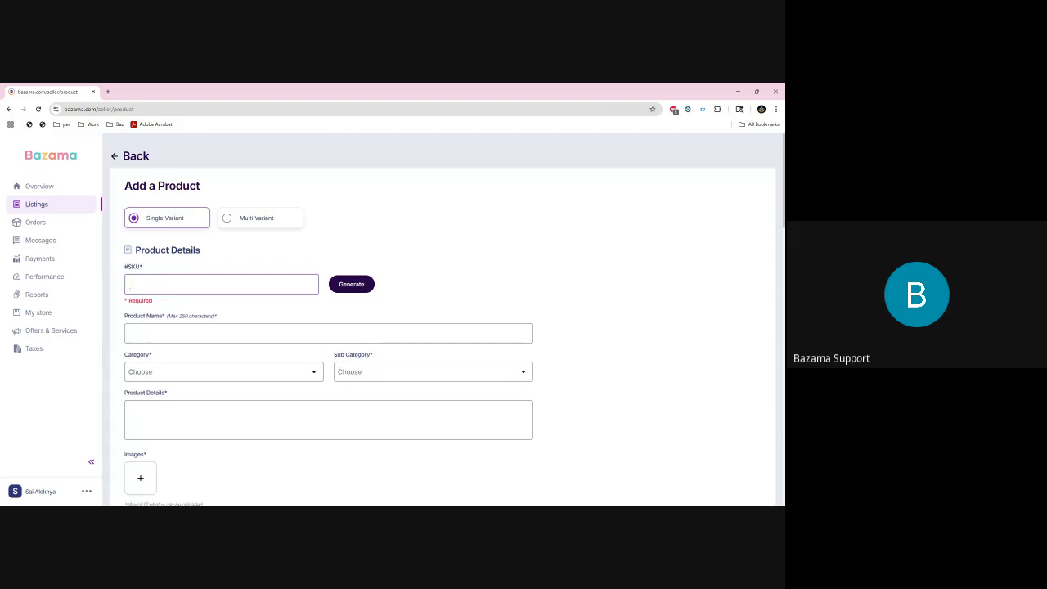
- Generate the product's SKU automatically
left_click(344, 285)
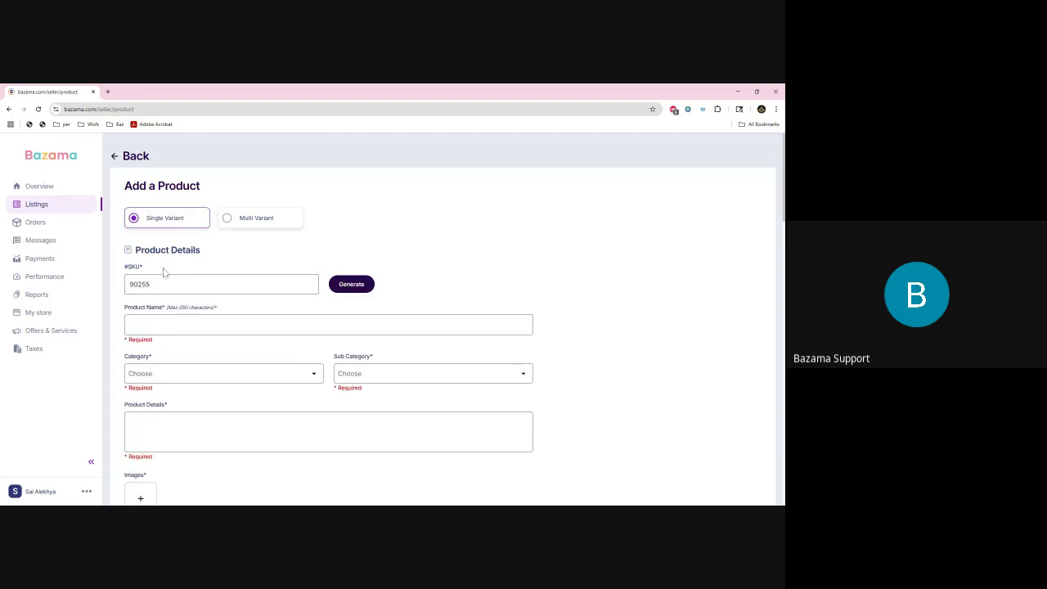
double_click(133, 267)
left_click(143, 267)
double_click(143, 267)
- Enter the product name "Terracotta Lakshmi Necklace with Green and Red Stones – Handcrafted Ethnic Jewelry"
left_click(180, 325)
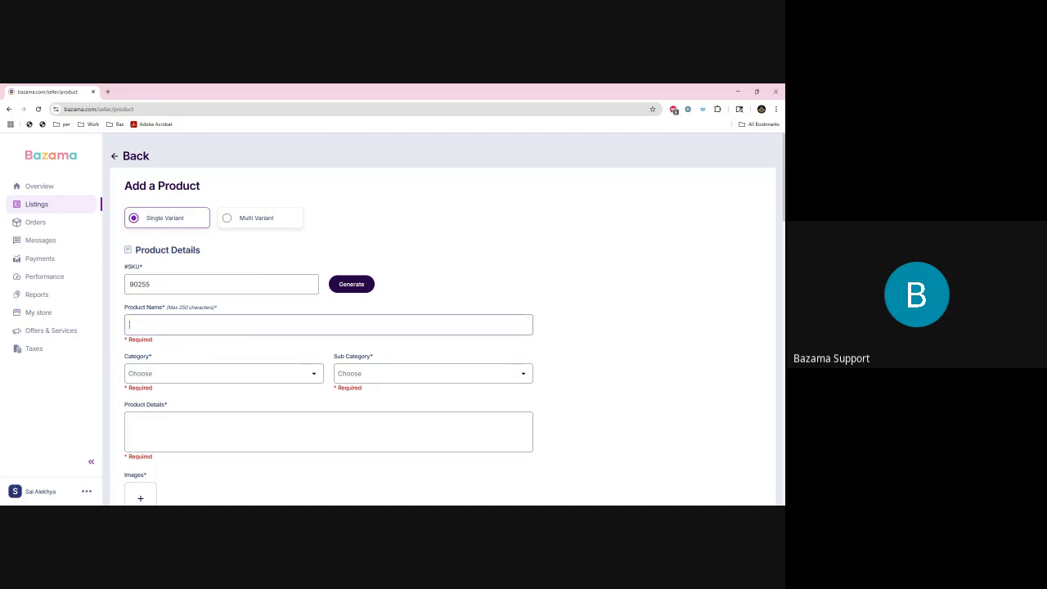
type("Terracotta Lakshmi Necklace with Green and Red Stones – Handcrafted Ethnic Jewelry")
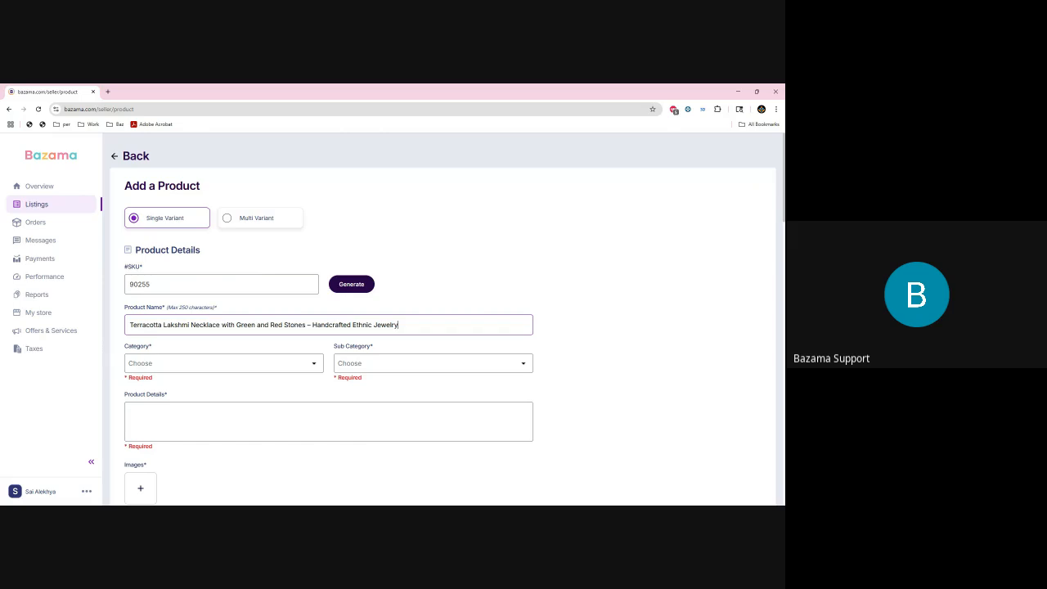
double_click(181, 308)
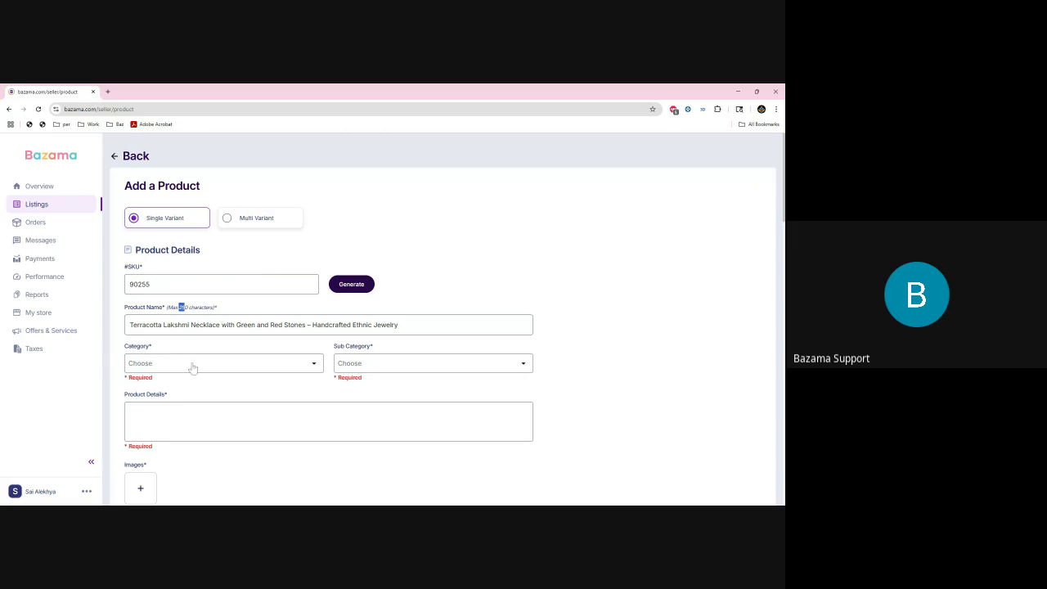
- Set the product's category to Necklaces and its sub category to Terracotta
left_click(193, 368)
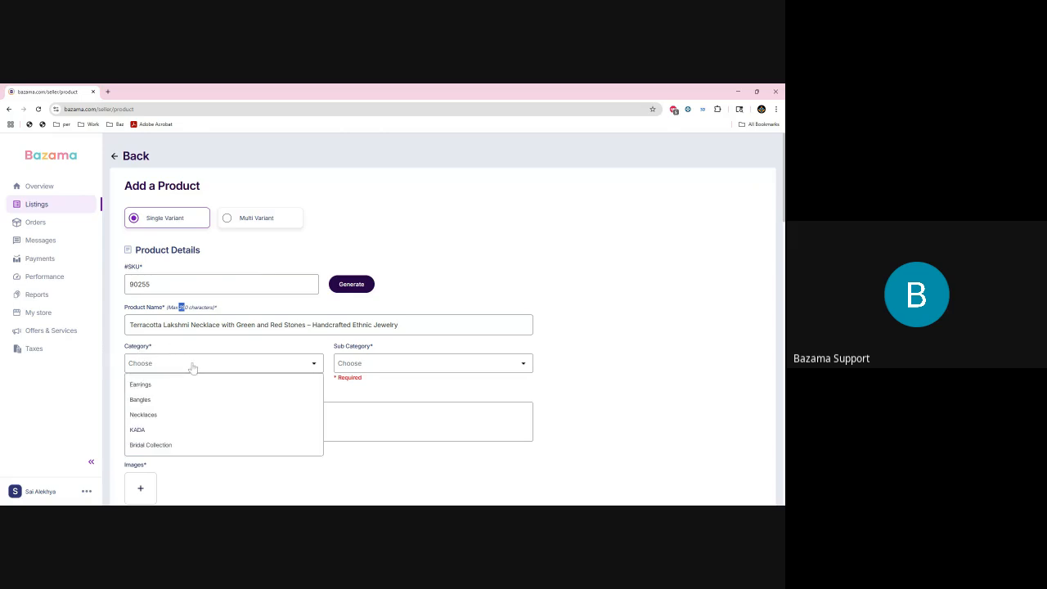
left_click(166, 417)
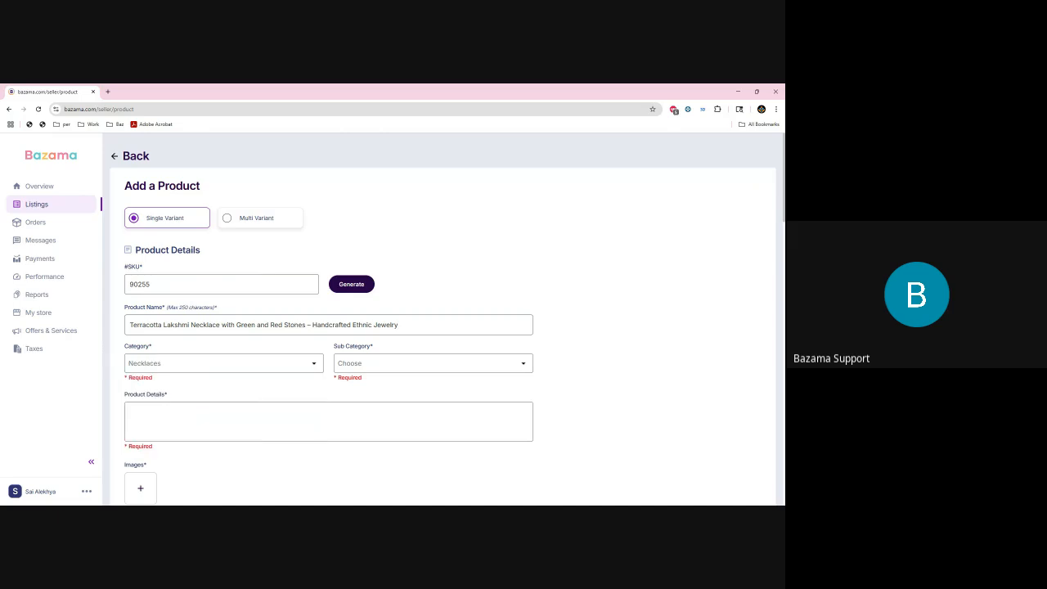
left_click(365, 369)
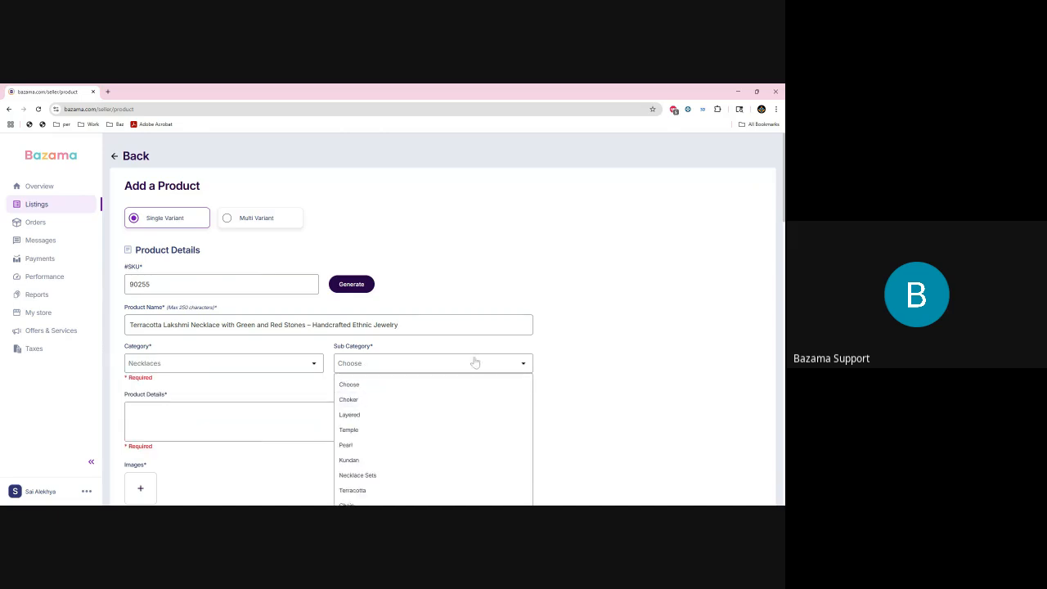
scroll(475, 368, "down", 1)
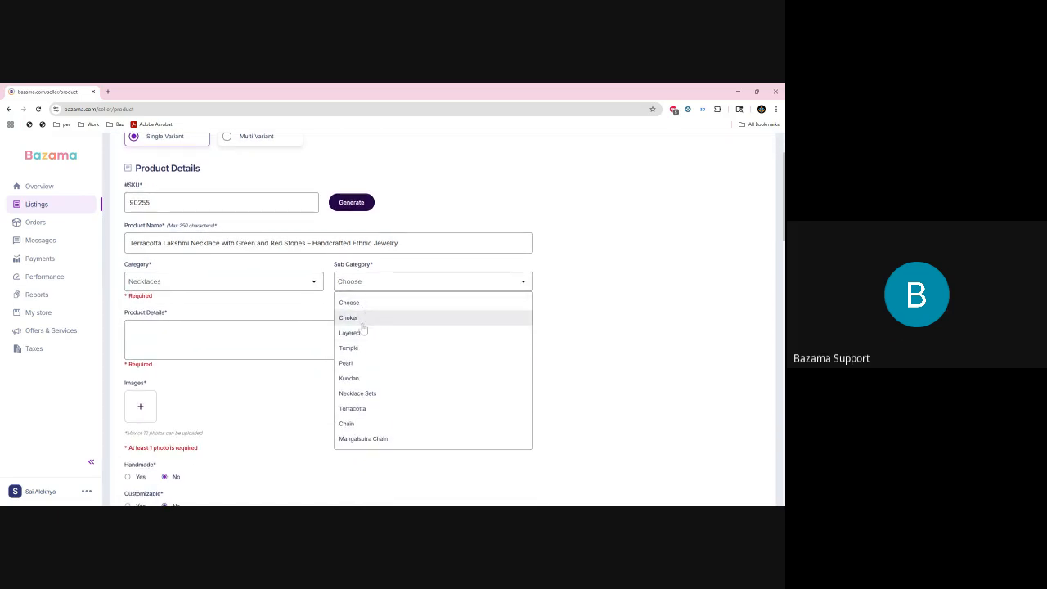
left_click(365, 412)
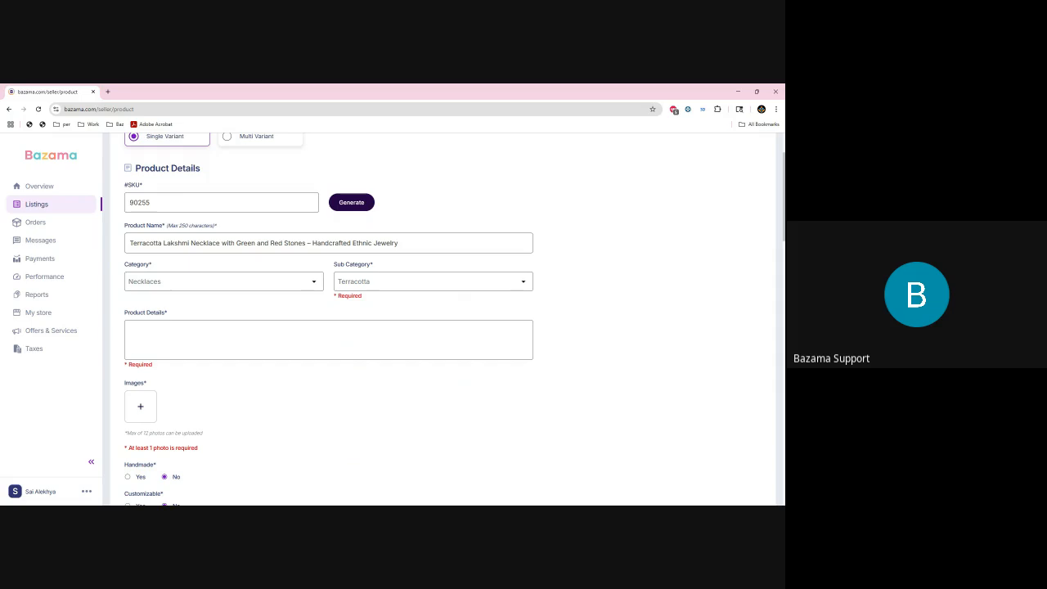
- Fill in the product details with the description beginning "Elevate your style with our exquisite Terracotta Lakshmi Design Necklace"
left_click(347, 342)
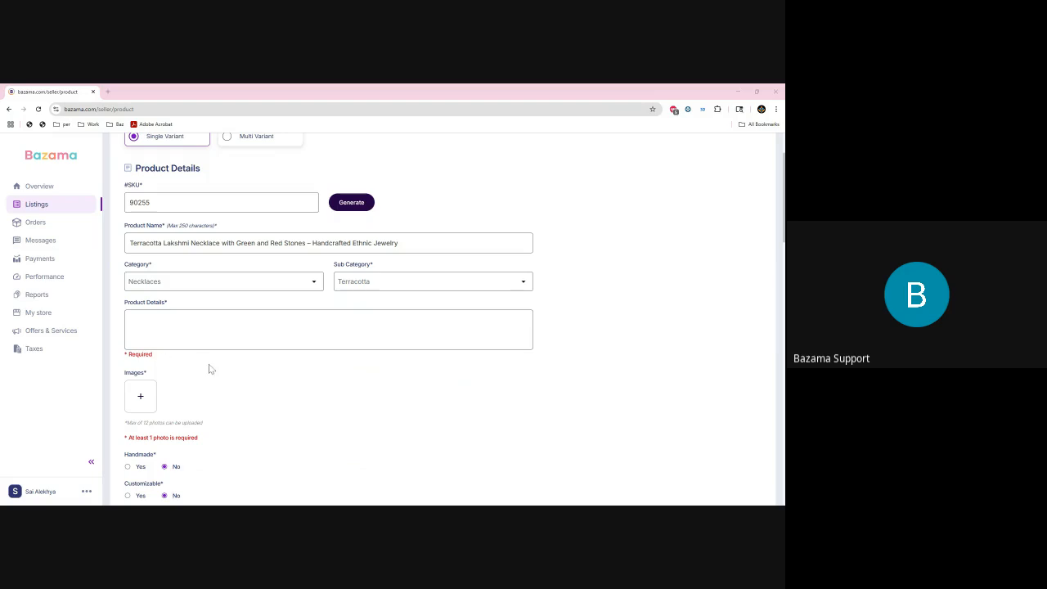
left_click(183, 334)
type("Elevate your style with our exquisite Terracotta Lakshmi Design Necklace. Crafted with meticulous detail, this necklace features vibrant green stones that beautifully complement the intricate Lakshmi design. Accented with elegant red stones, it exudes traditional charm with a contemporary twist. Perfect for adding a touch of grace to any occasion, this necklace is a must-have for those who appreciate timeless elegance and cultural richness.")
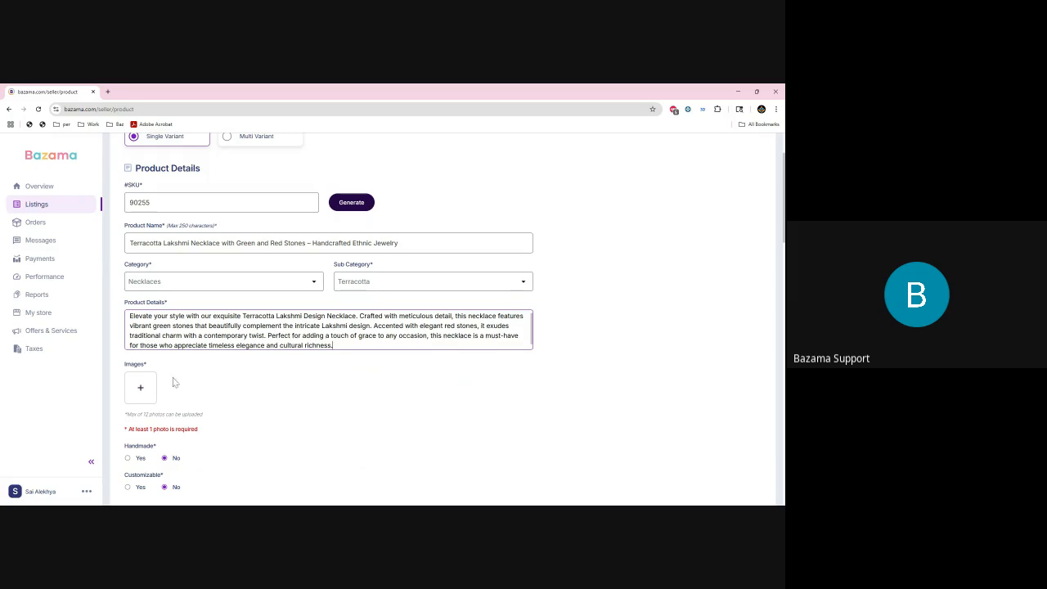
- Add three necklace photos to the listing and mark the first photo as the main image
scroll(175, 383, "down", 1)
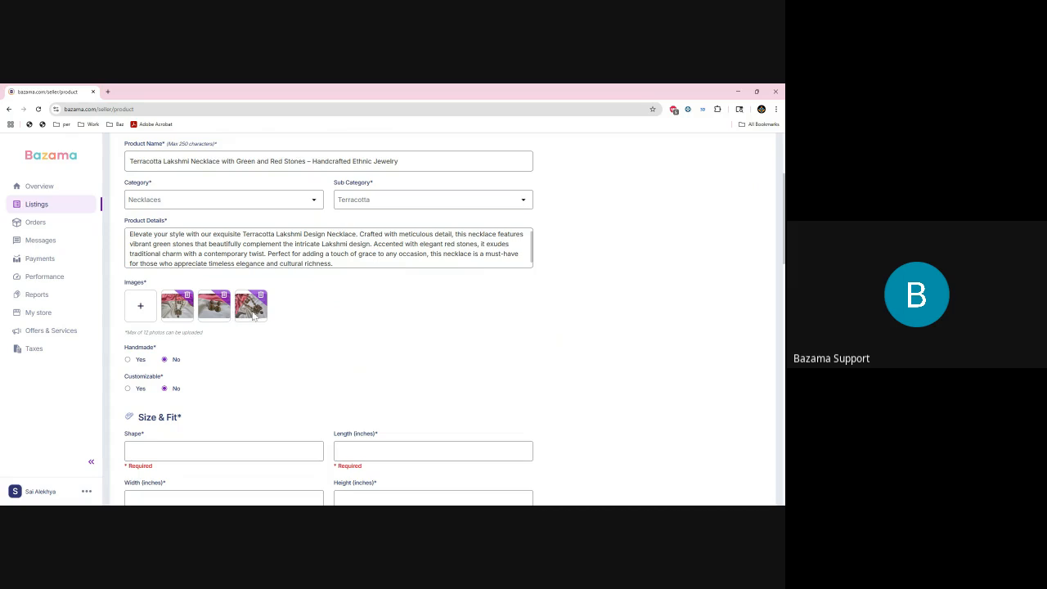
left_click(174, 318)
left_click(259, 316)
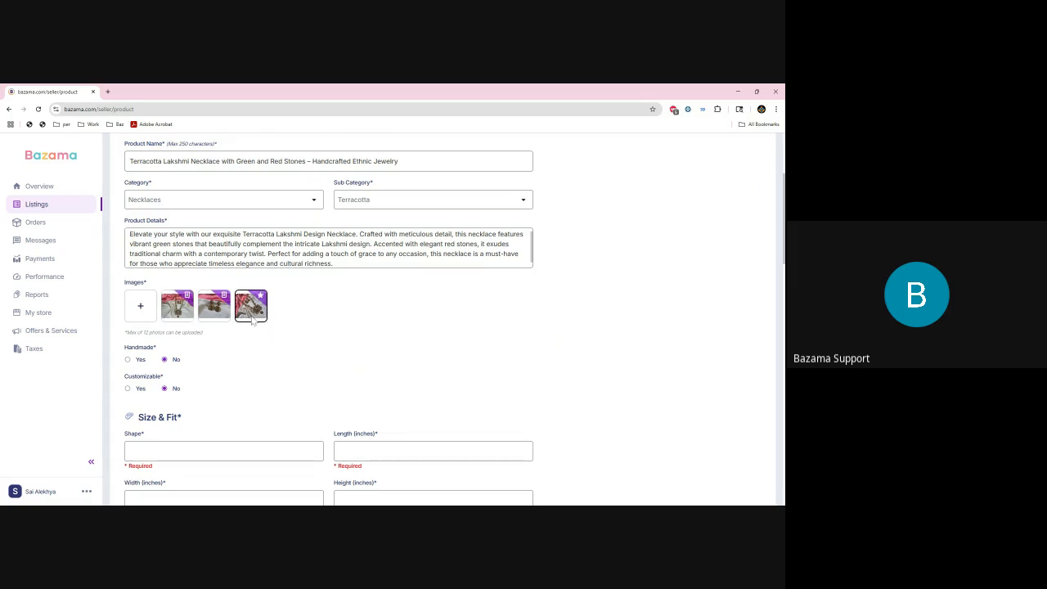
left_click(180, 311)
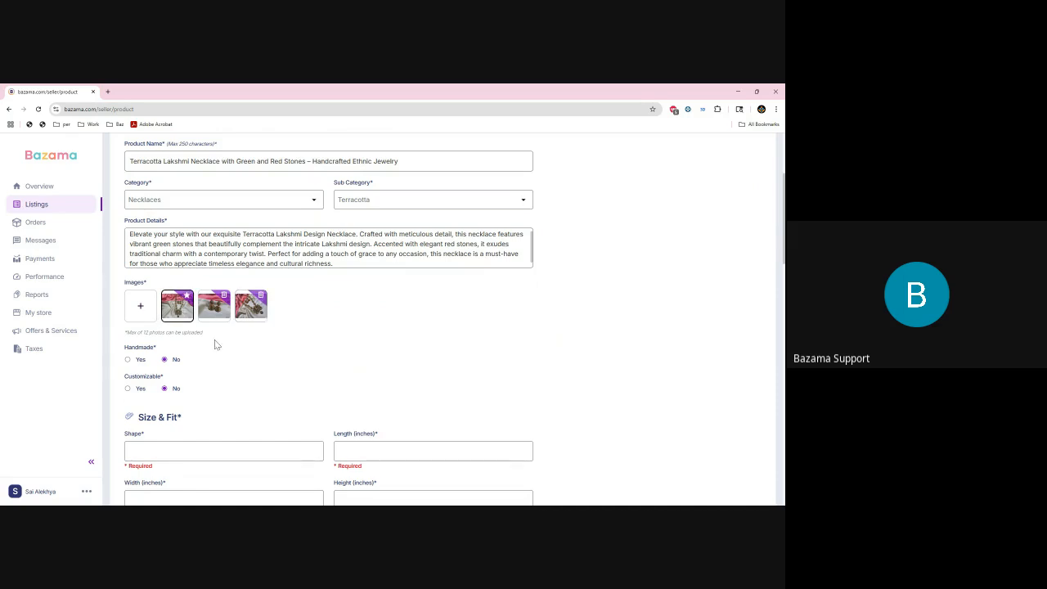
- Set both Handmade and Customizable to Yes for the product
scroll(214, 340, "down", 1)
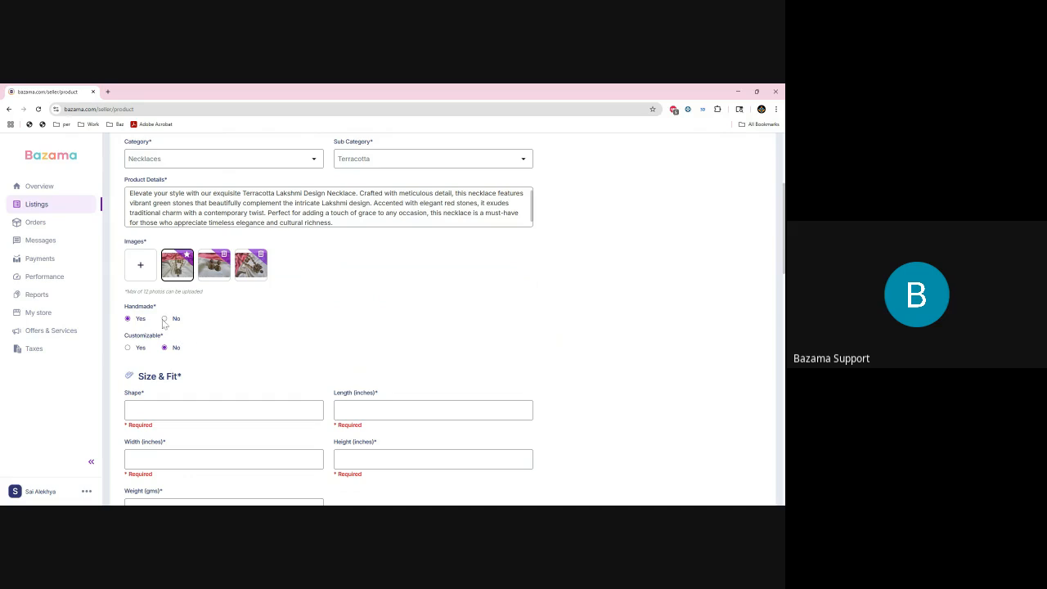
scroll(164, 350, "down", 1)
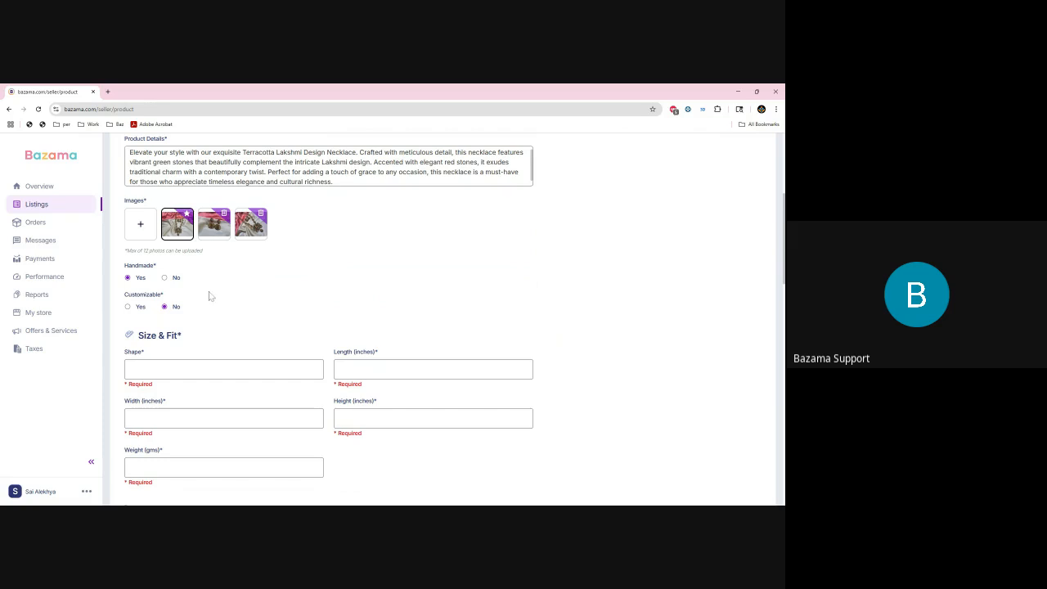
left_click(127, 307)
- Enter the necklace's shape as Round and its length as 20 inches under Size & Fit
scroll(250, 319, "down", 2)
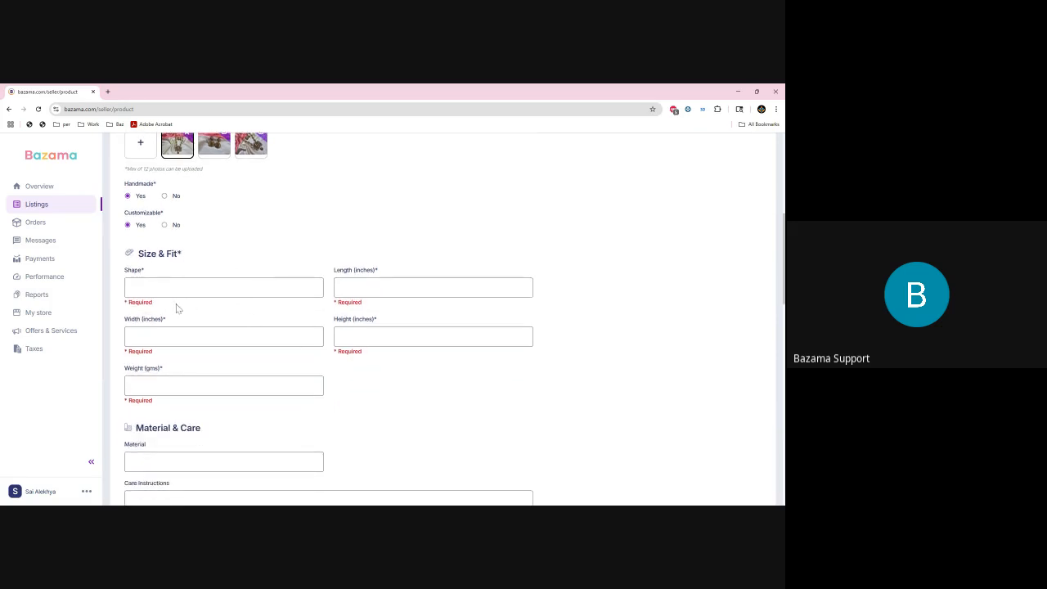
left_click(179, 288)
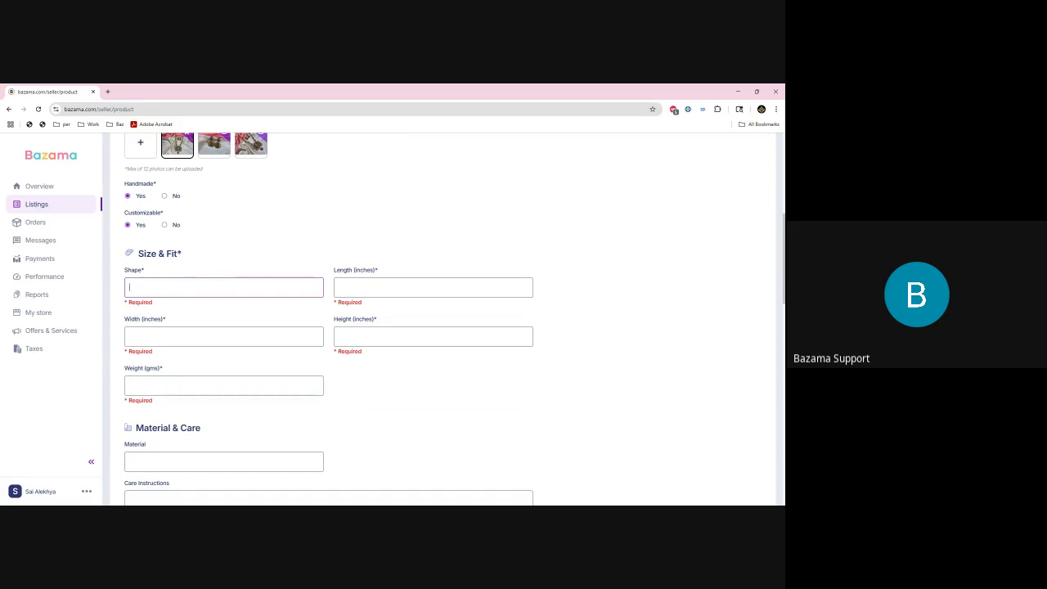
left_click_drag(138, 254, 177, 253)
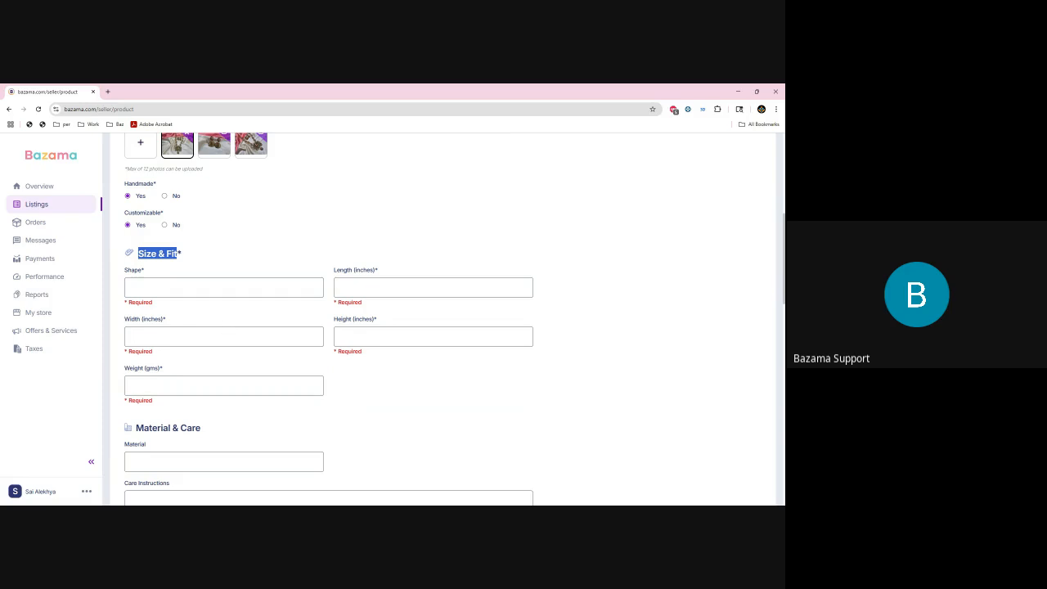
left_click(232, 254)
left_click(145, 292)
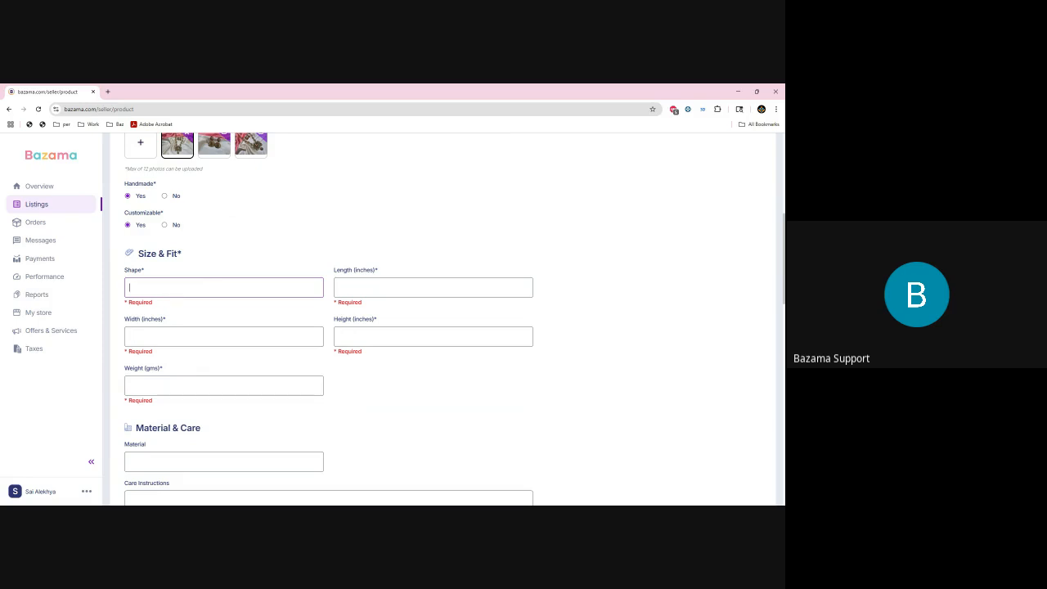
type("round")
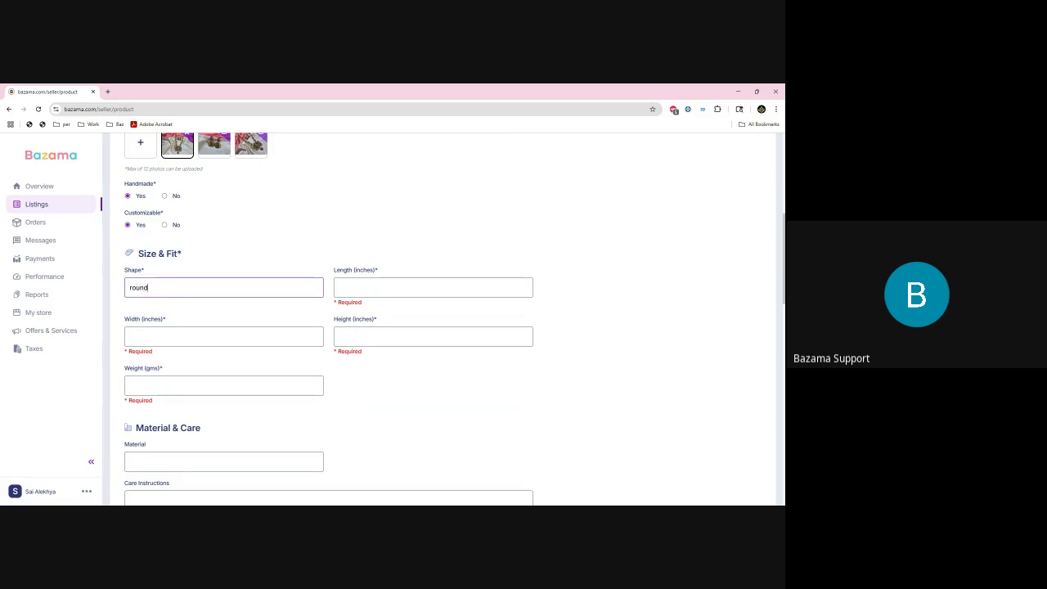
key("Delete")
type("R")
key("Tab")
type("20")
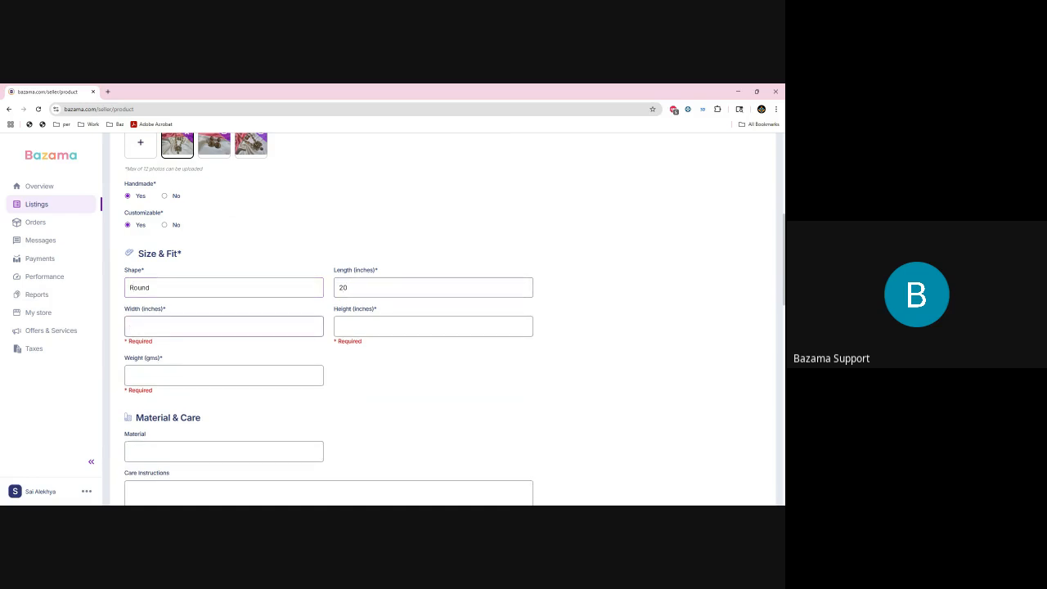
- Set the necklace's width to 3 inches, height to 20 inches and weight to 50 gms
type("3")
key("Tab")
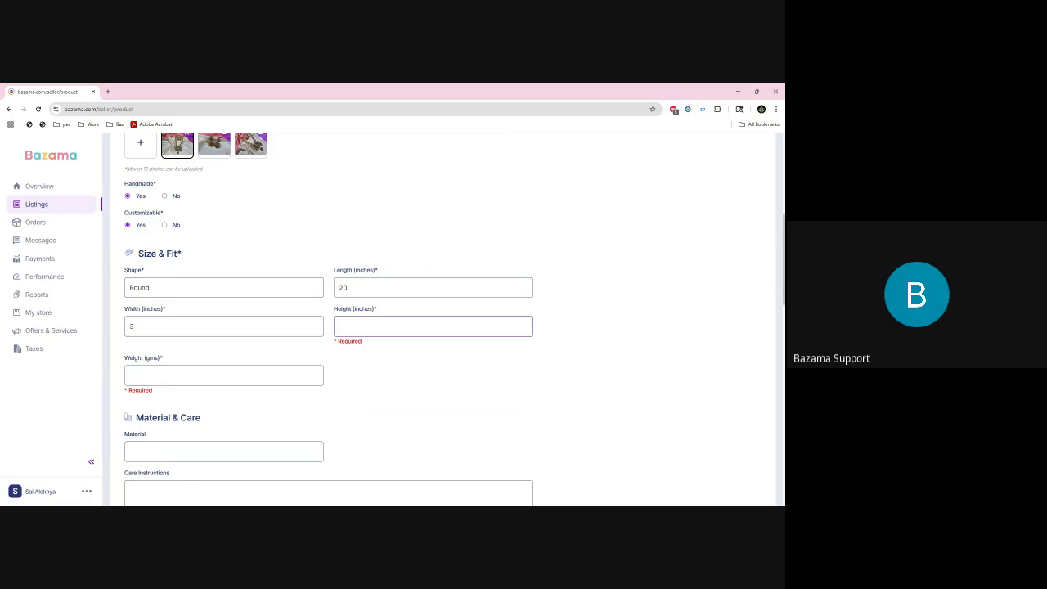
type("20")
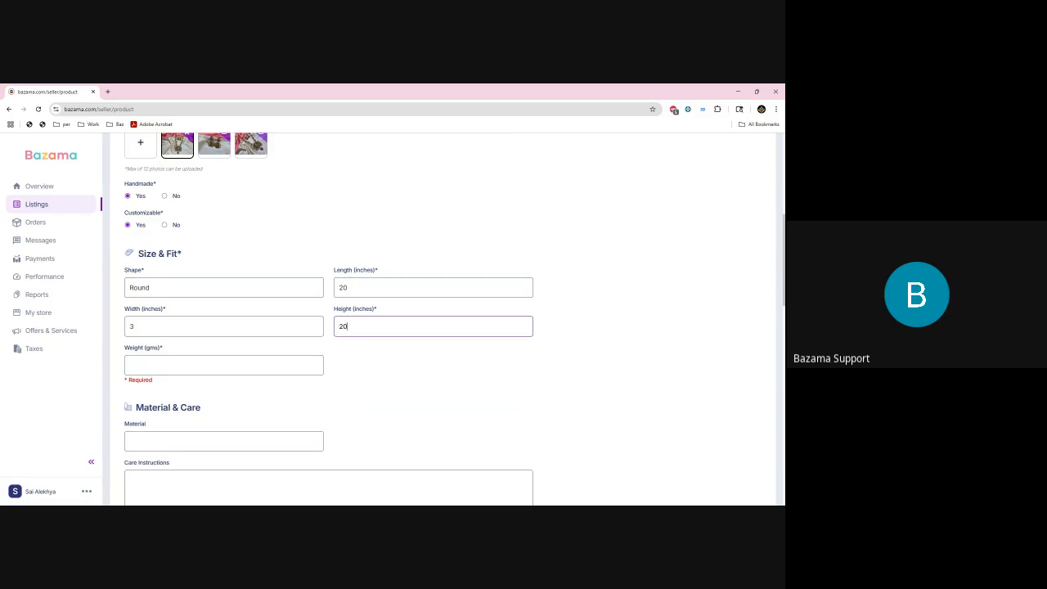
left_click(243, 366)
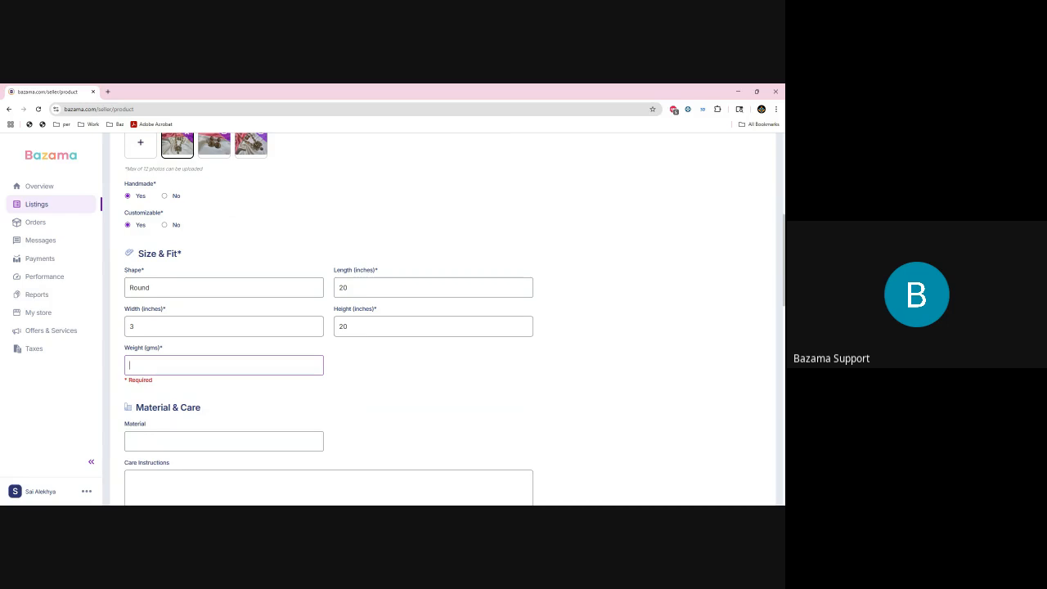
type("50")
scroll(349, 384, "down", 2)
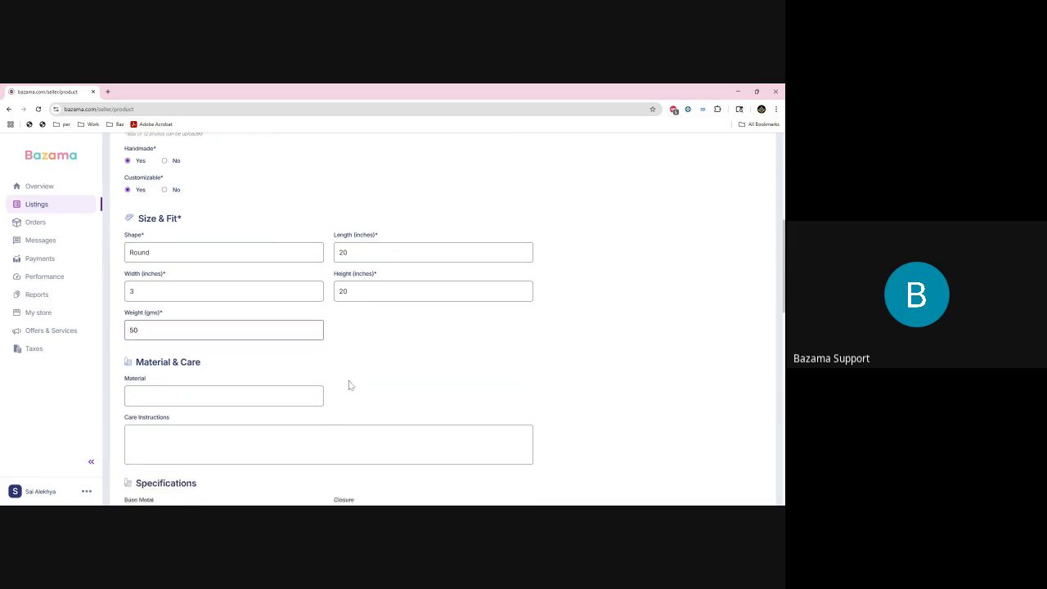
key("Tab")
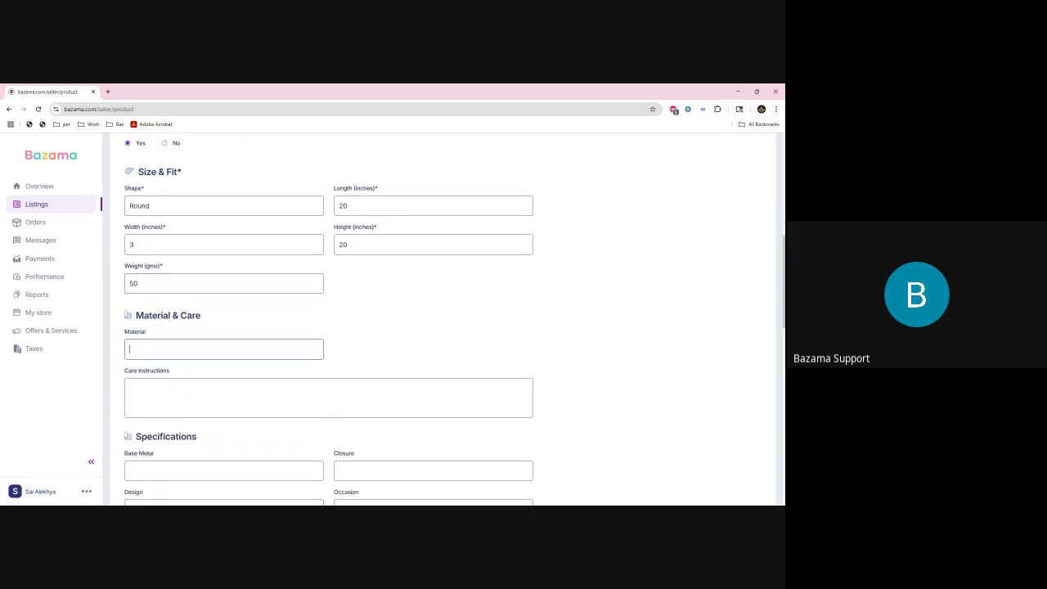
- Enter Natural Clay as the necklace's material under Material & Care
left_click_drag(134, 316, 210, 327)
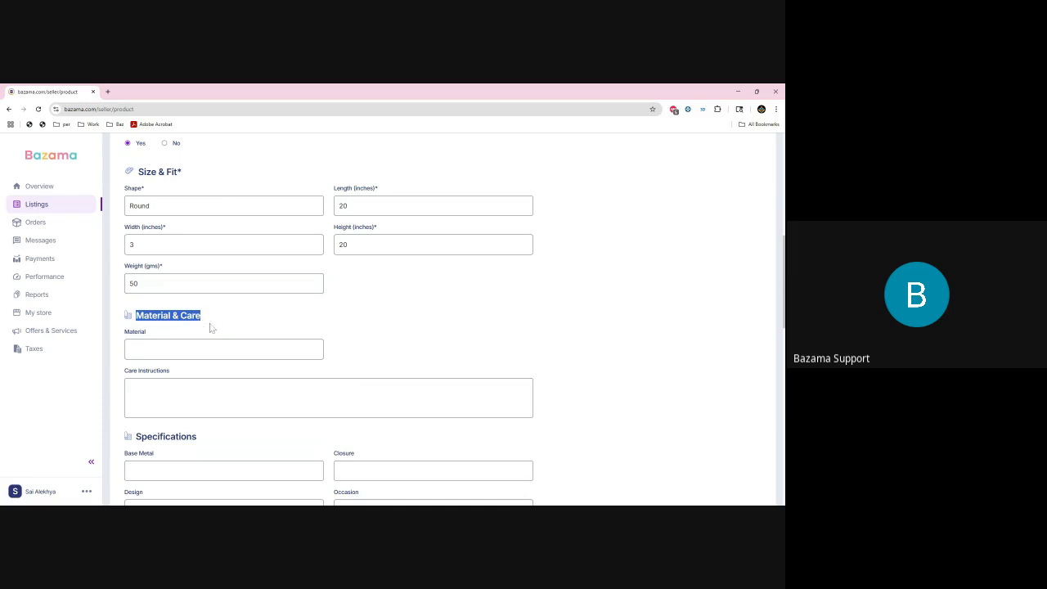
left_click(399, 330)
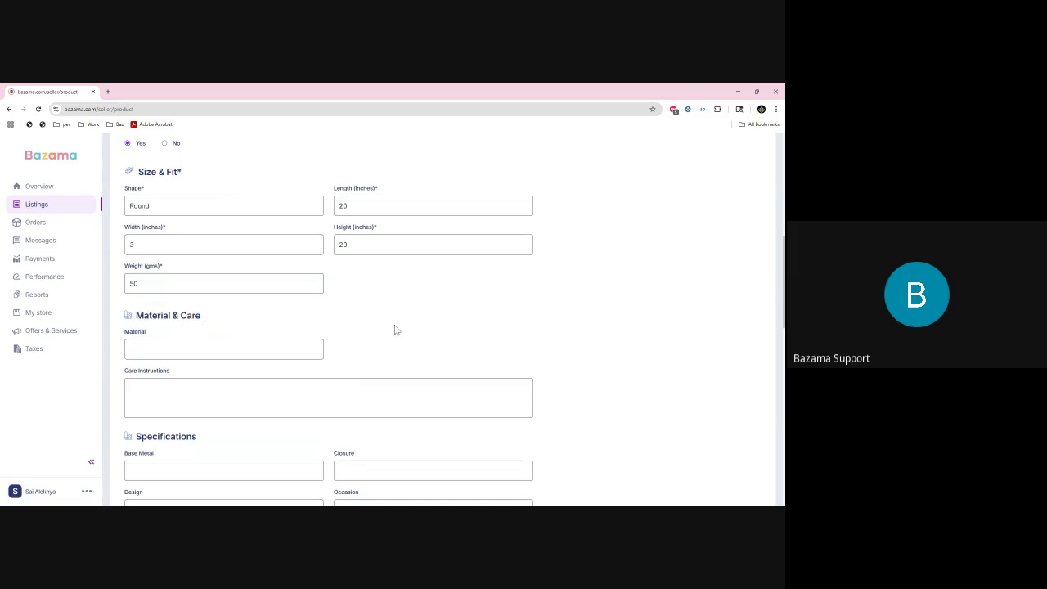
left_click(232, 350)
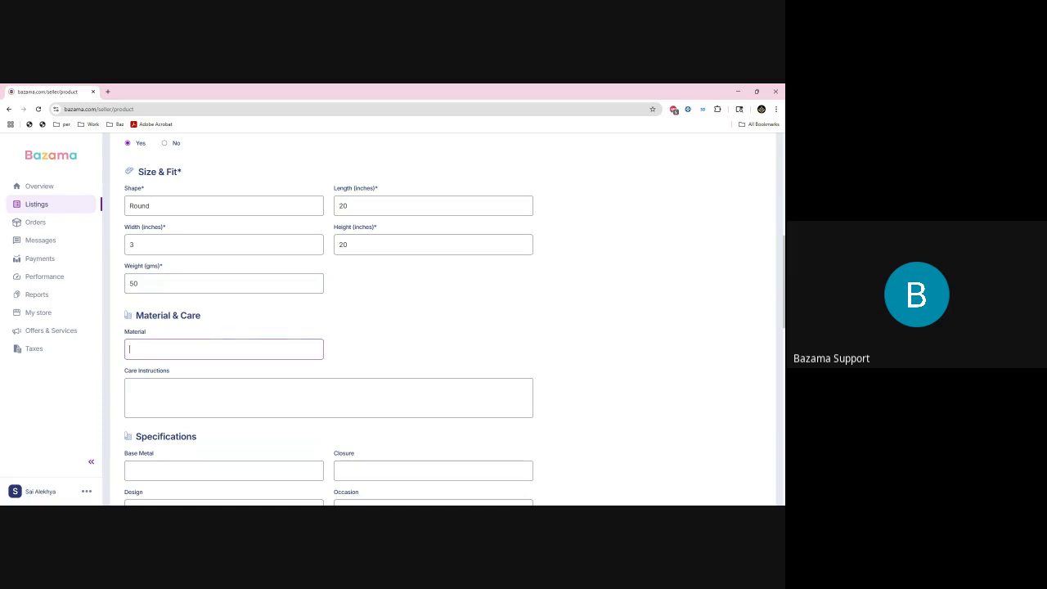
scroll(231, 349, "down", 1)
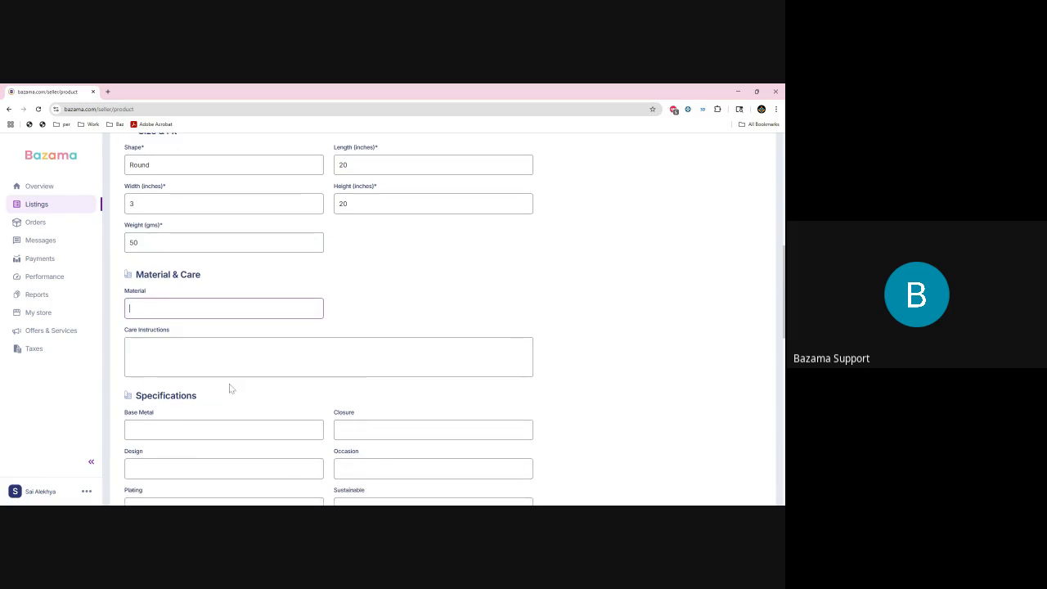
scroll(229, 385, "up", 2)
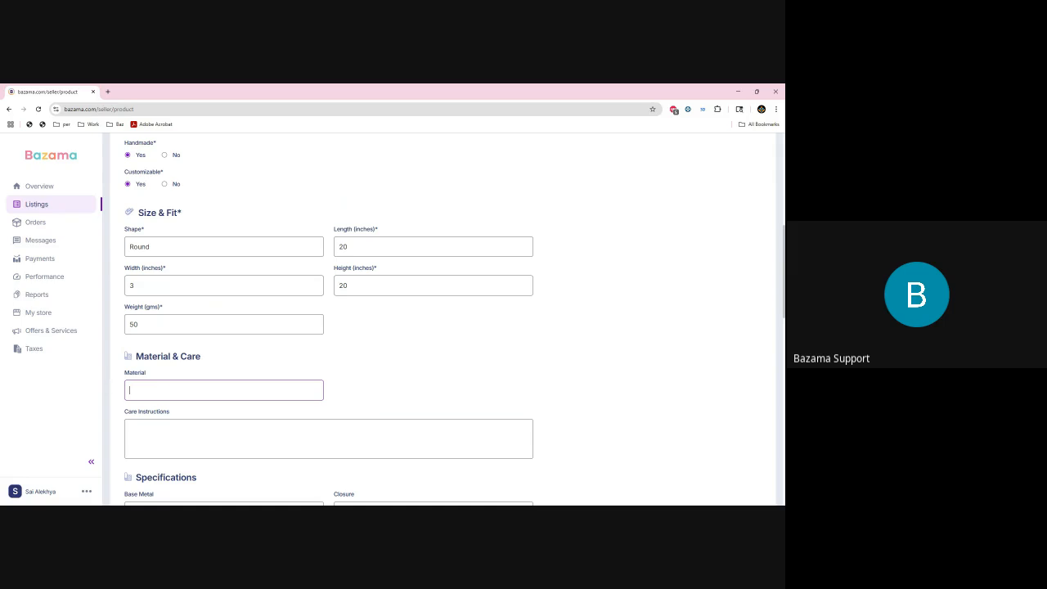
type("Natural Clay")
key("Tab")
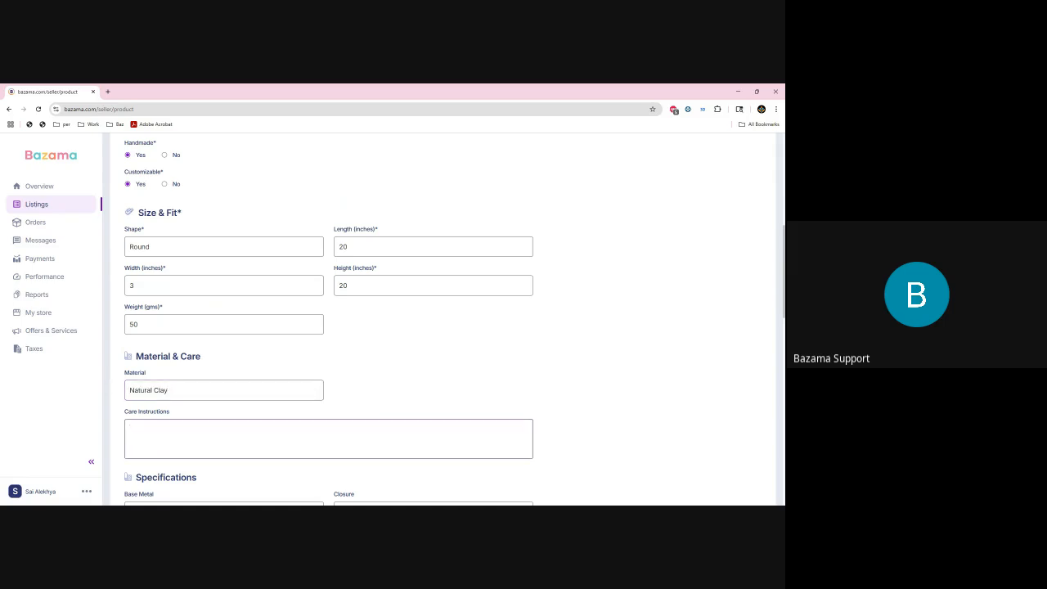
- Enter the care instructions "This is not waterproof. Store in dry and cool place. Do not expose to the Sun."
scroll(207, 331, "down", 1)
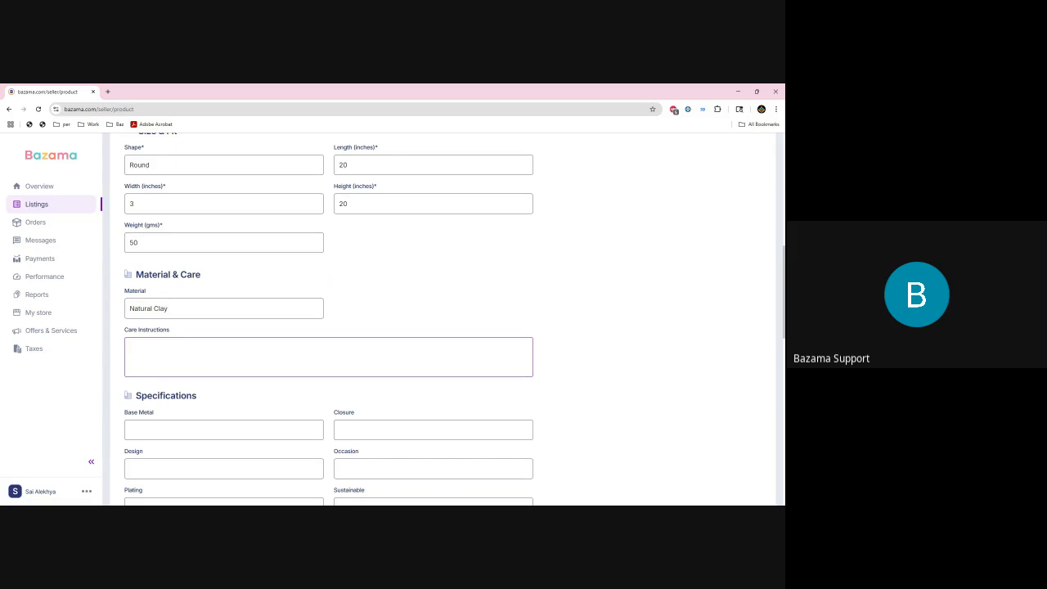
type("his is not wa")
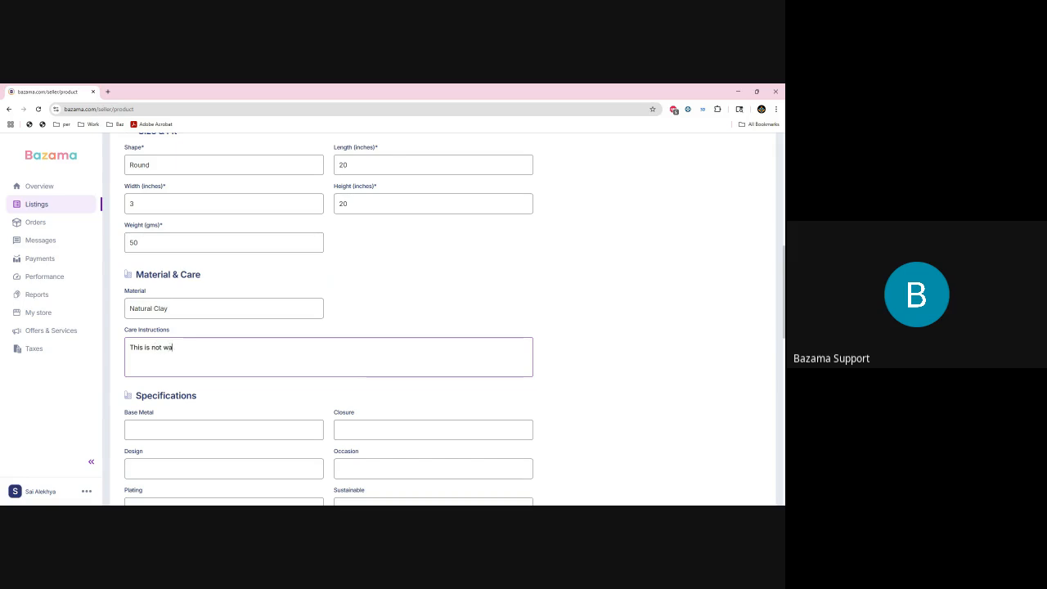
type("terproof. Store")
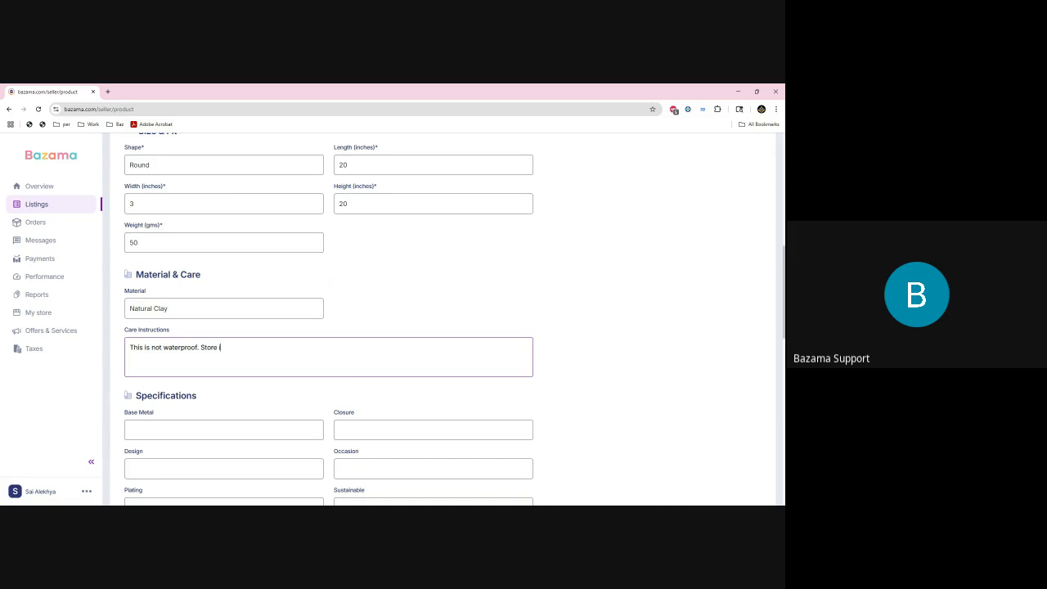
type(" in dry and cool place. Do not expose to the SUN")
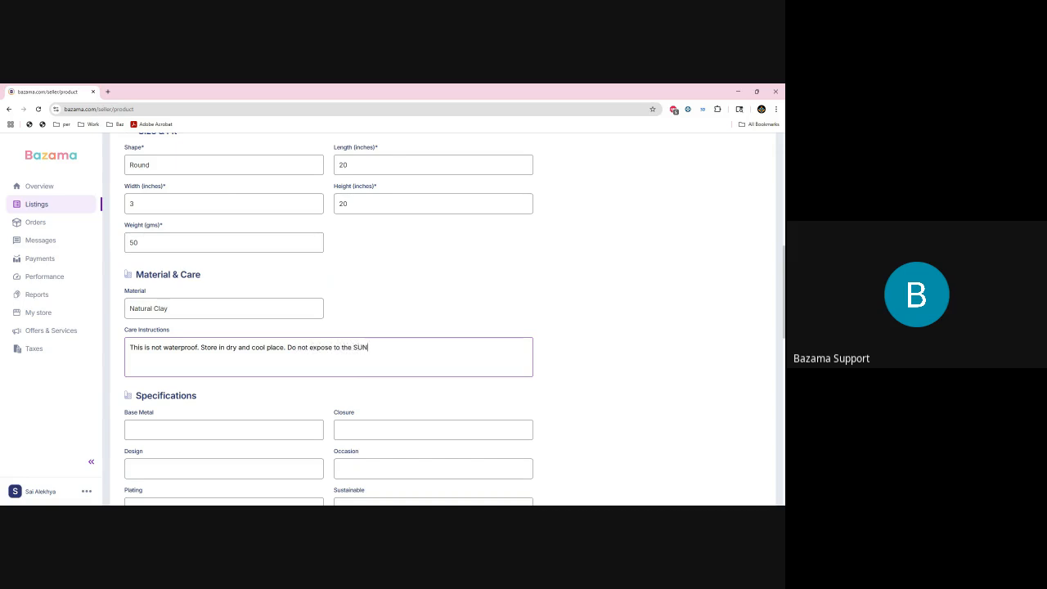
key("BackSpace")
key("BackSpace")
type("un")
- Set the base metal to Natural Terracotta Clay under Specifications
scroll(235, 358, "down", 1)
left_click(237, 350)
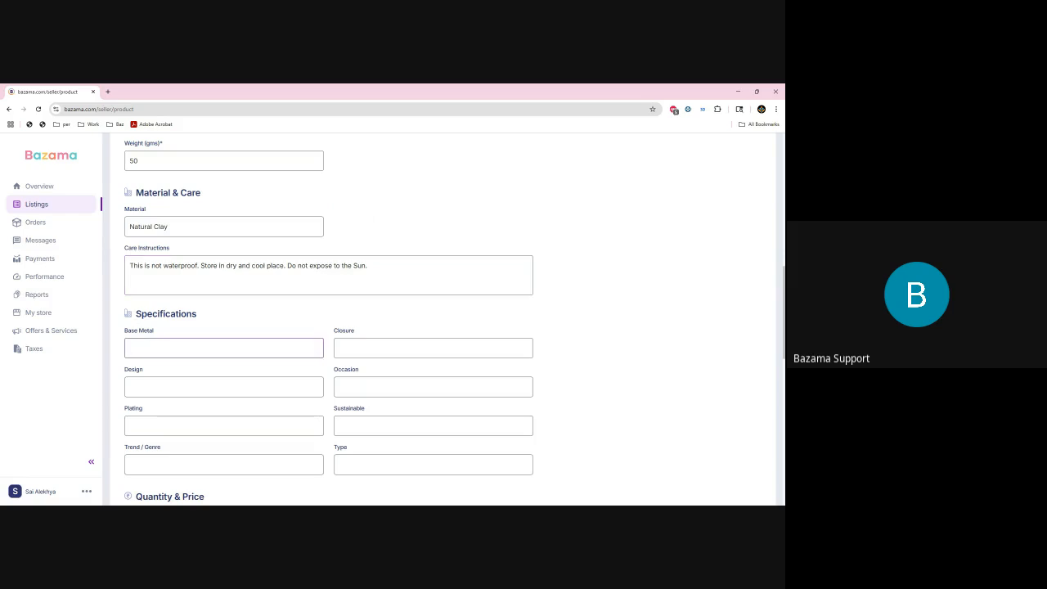
double_click(193, 315)
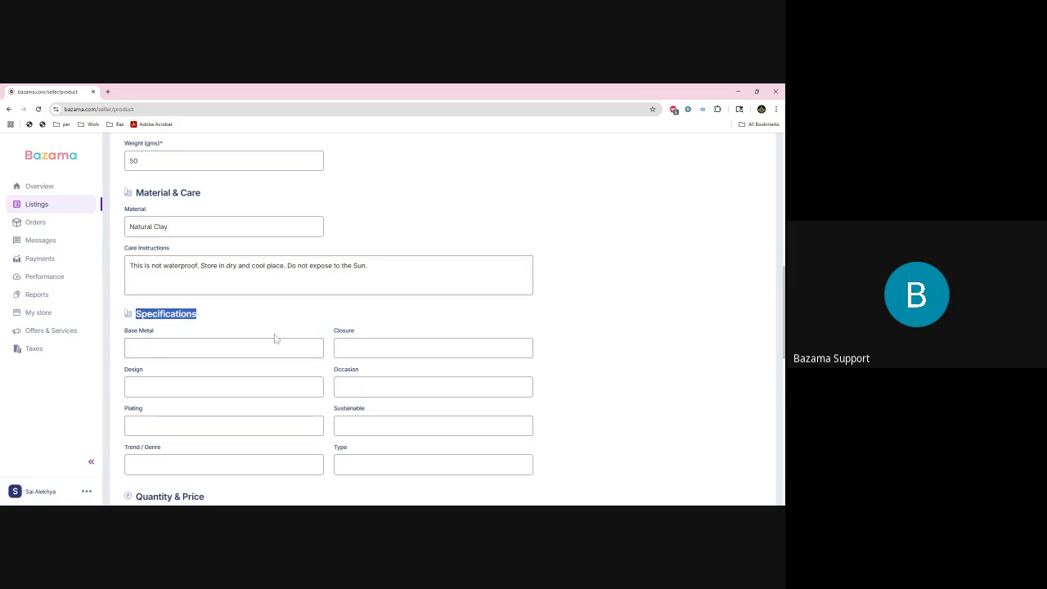
scroll(248, 339, "up", 1)
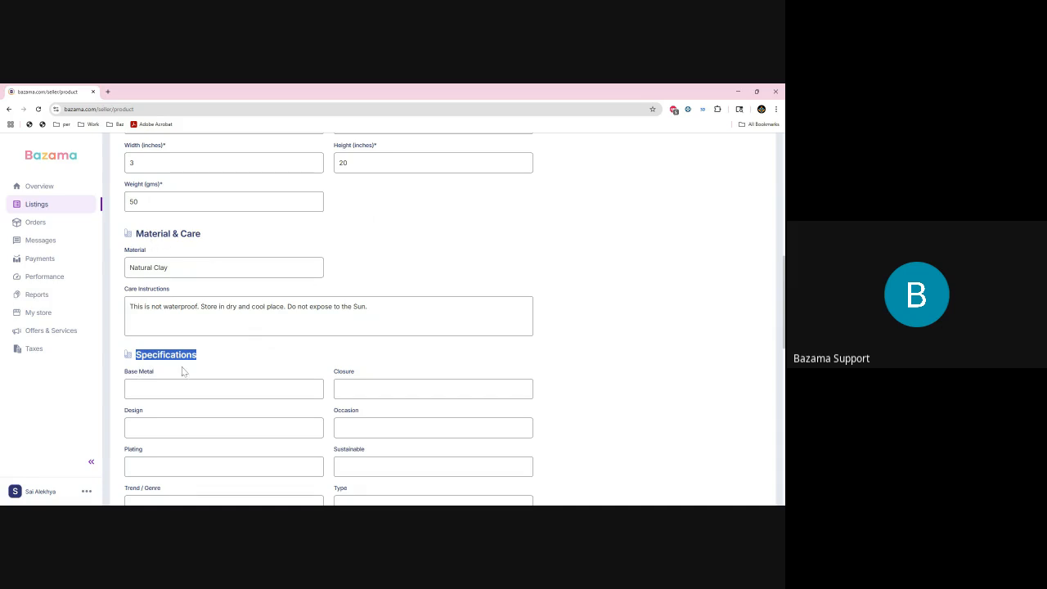
scroll(182, 373, "down", 1)
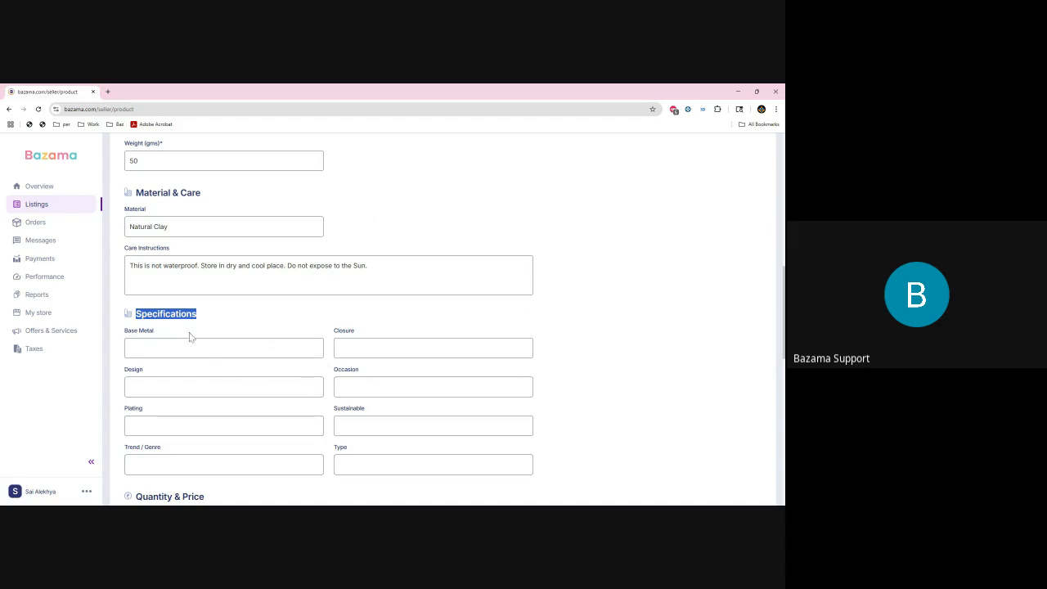
left_click(0, 344)
left_click(167, 349)
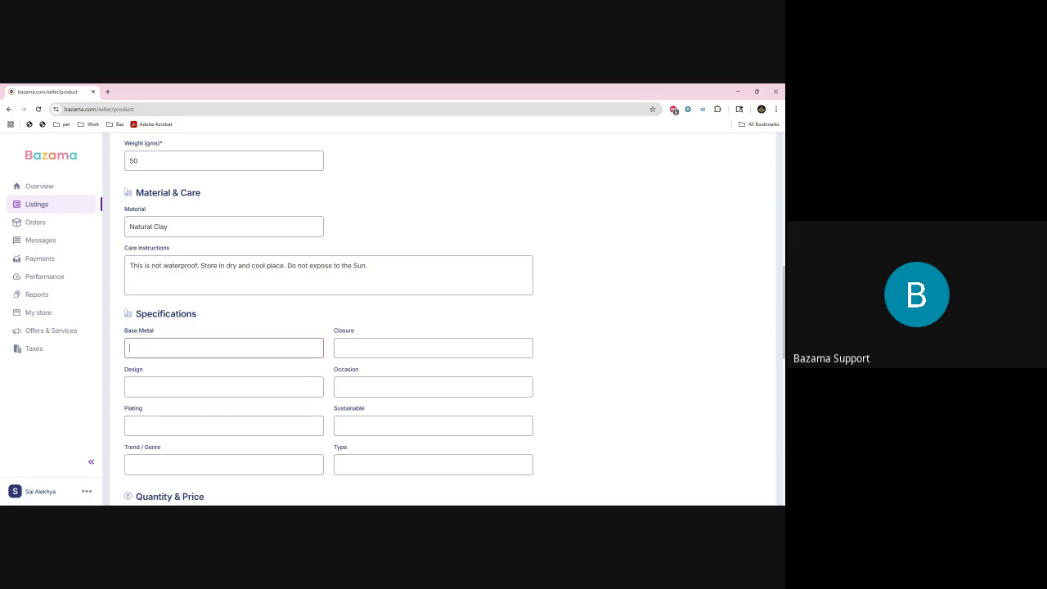
type("Natural Terracotta Clay")
- Enter the closure as Adjustable Cotton Thread and the design as Lakshmi Motif with Green and Elegant Red Stones
key("alt+Tab")
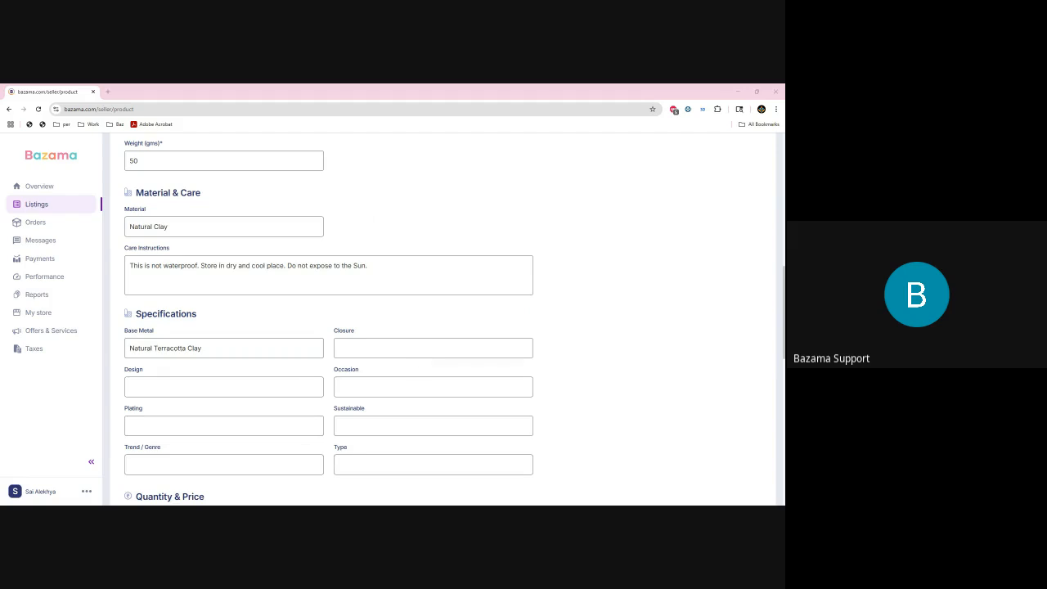
left_click(417, 362)
type("Adjustable Cotton Thread")
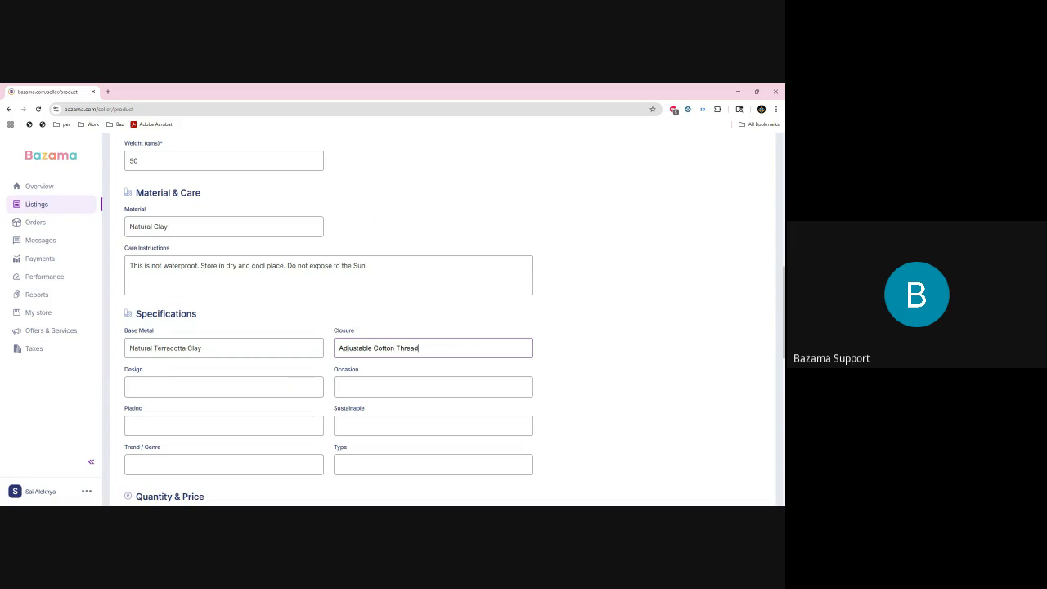
key("alt+Tab")
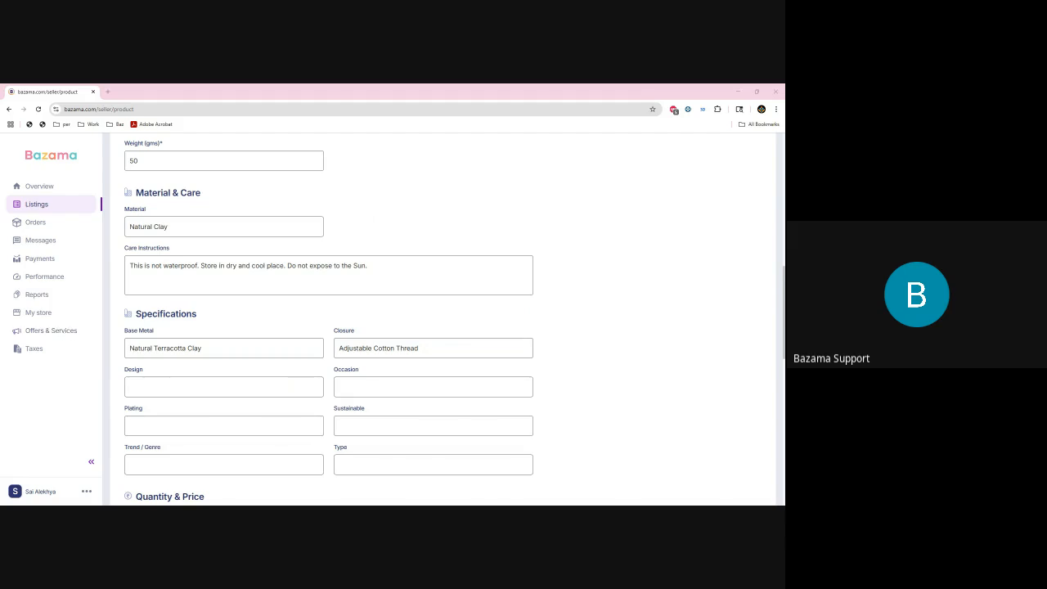
left_click(209, 387)
type("Lakshmi Motif with Green and Elegant Red Stones")
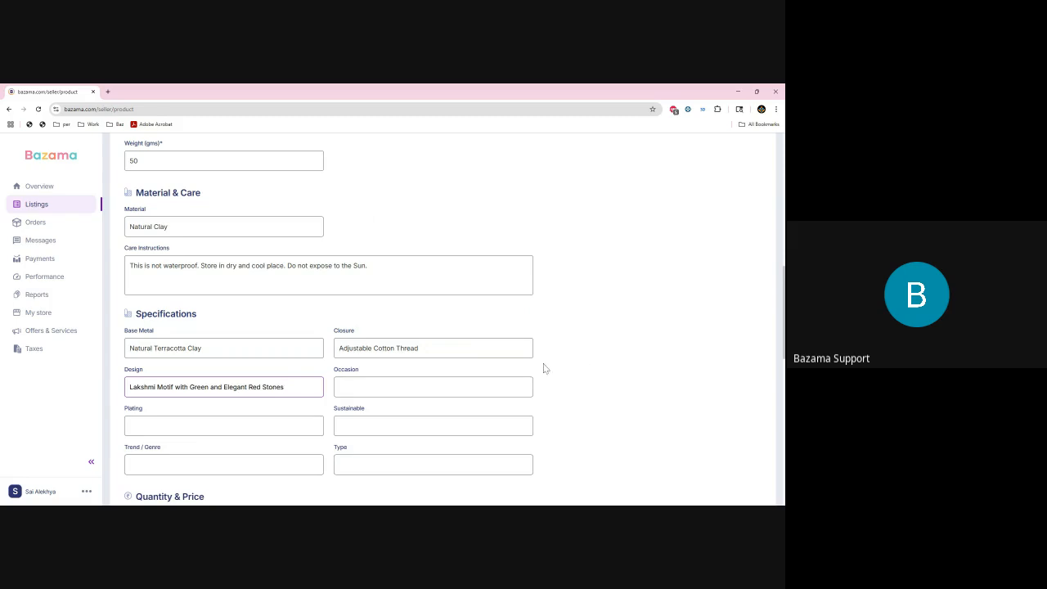
- Set the occasion to Temple Wear and the plating to Hand-painted Metallic Finish in the specifications
left_click(415, 385)
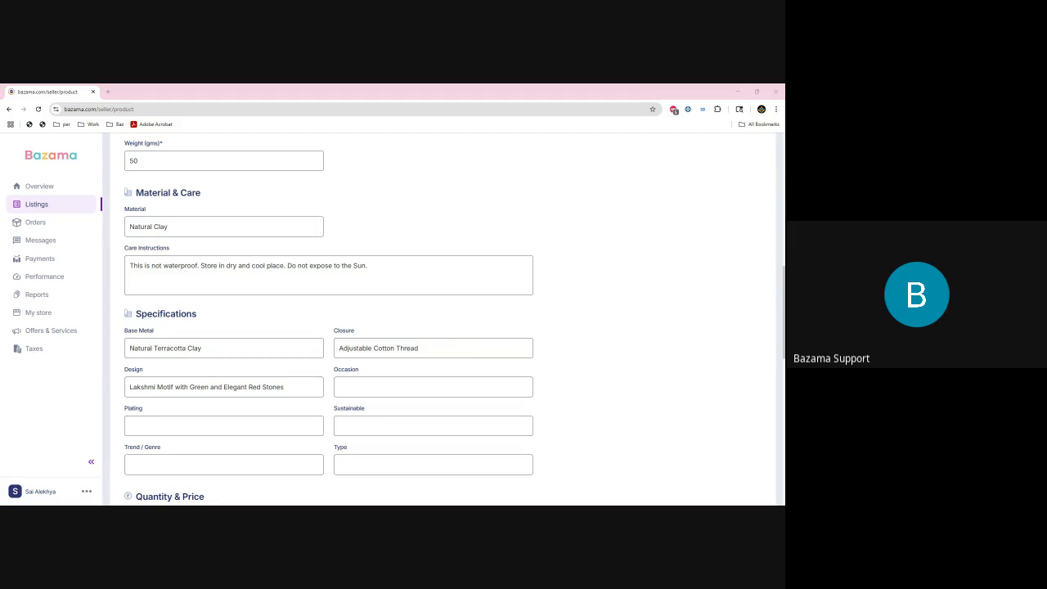
left_click(446, 386)
type("Temple Wear")
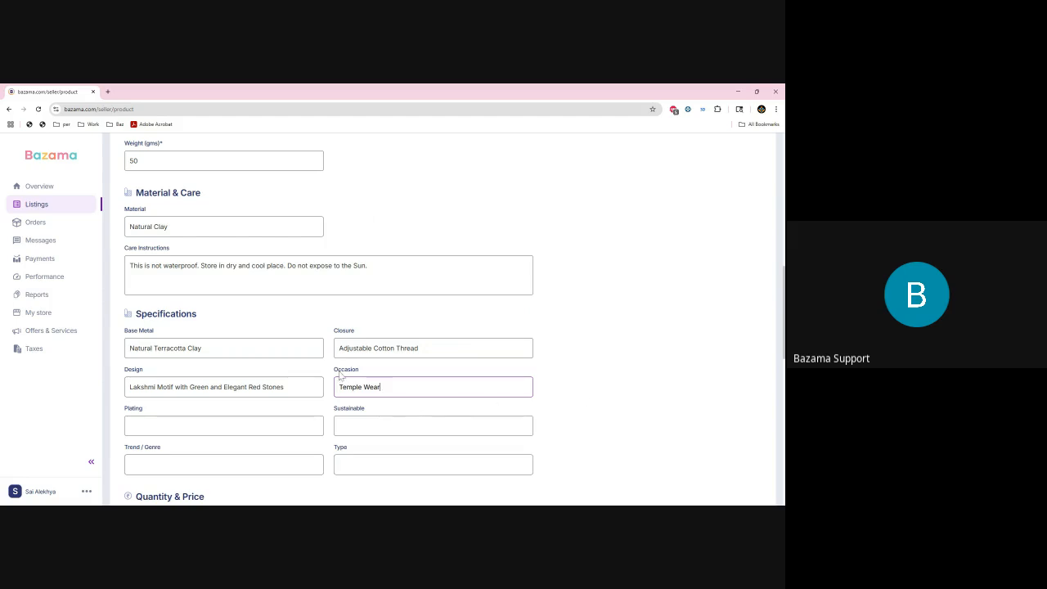
scroll(364, 361, "down", 1)
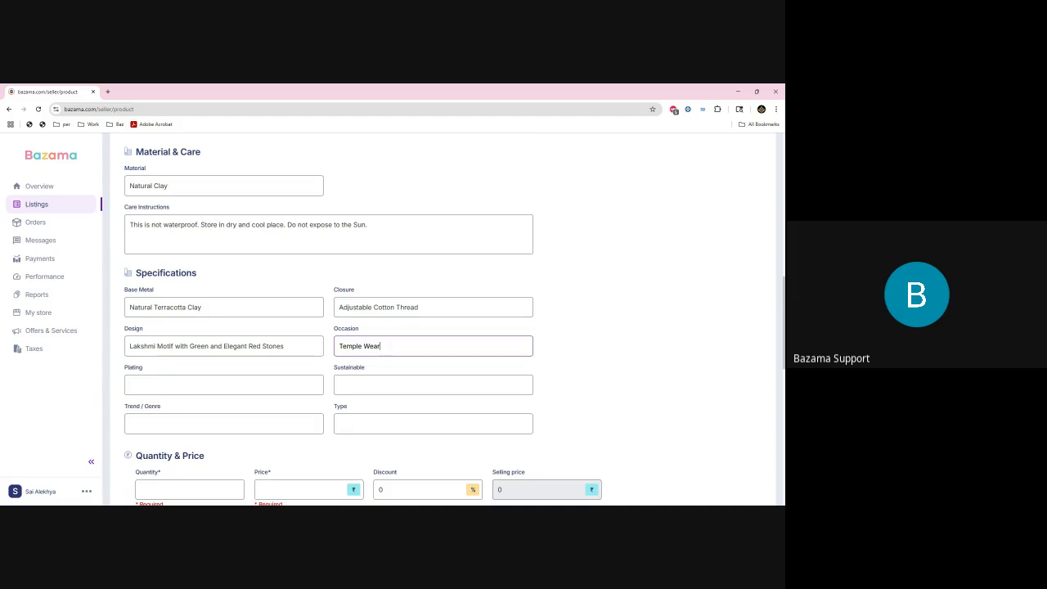
left_click(224, 385)
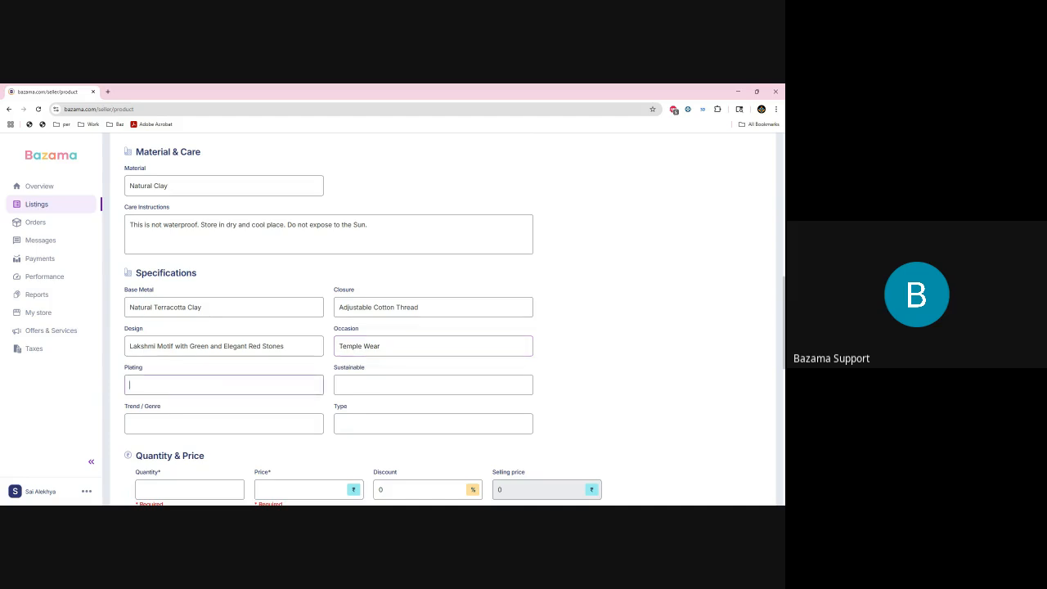
key("alt+Tab")
type("Hand-painted Metallic Finish")
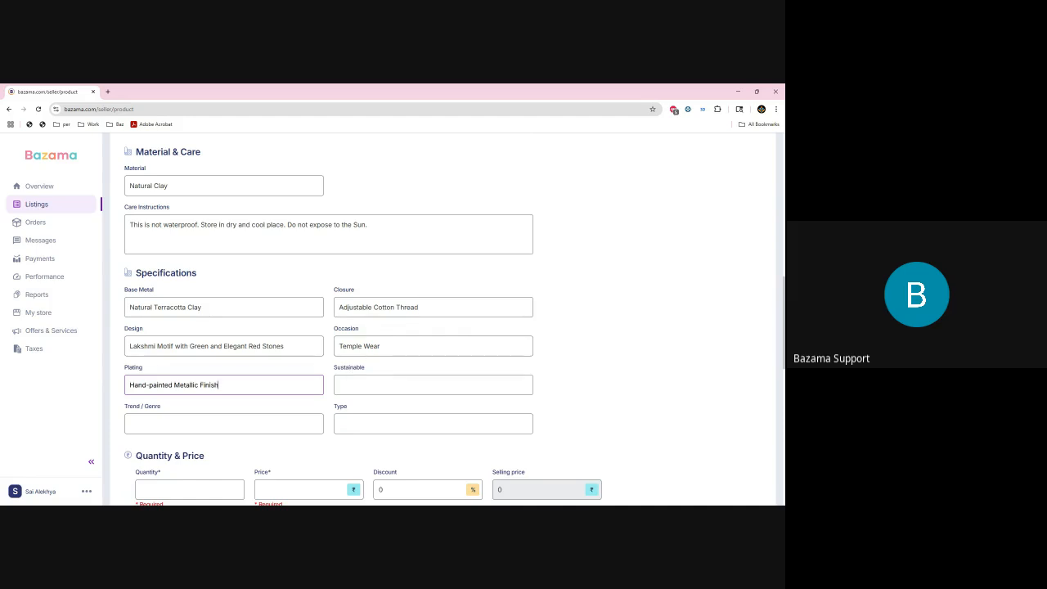
- Enter Biodegradable for the Sustainable specification and Ethnic for Trend / Genre
key("alt+Tab")
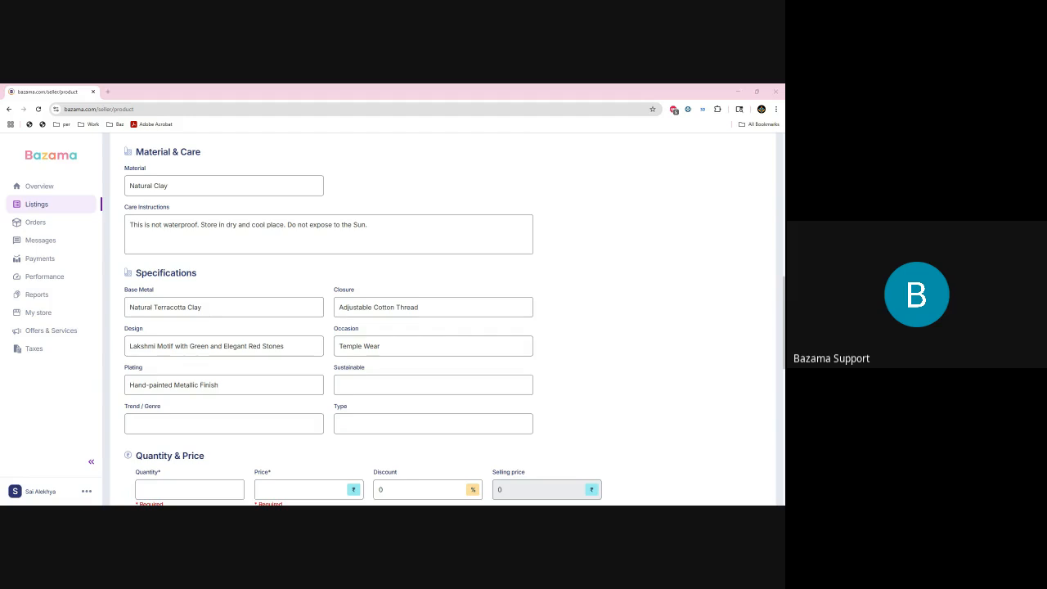
left_click(438, 384)
type("biodegradable")
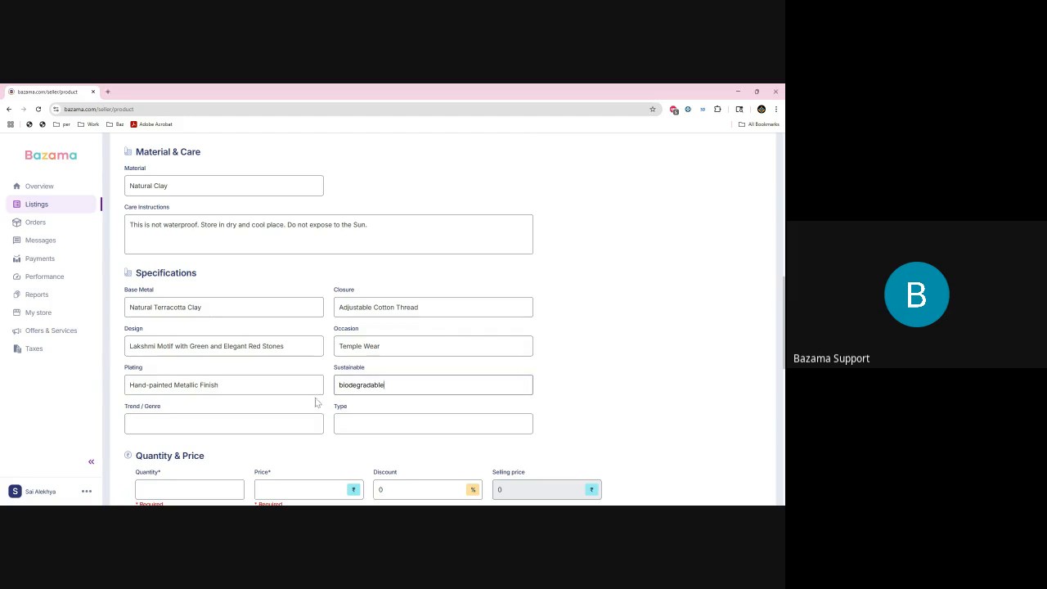
key("Delete")
type("B")
left_click(225, 416)
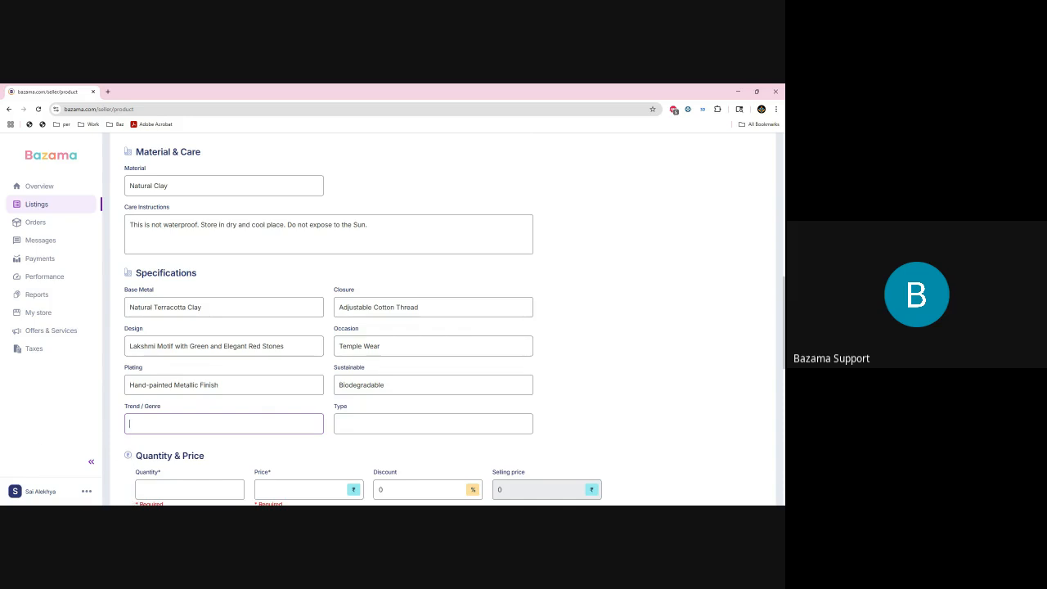
key("alt+Tab")
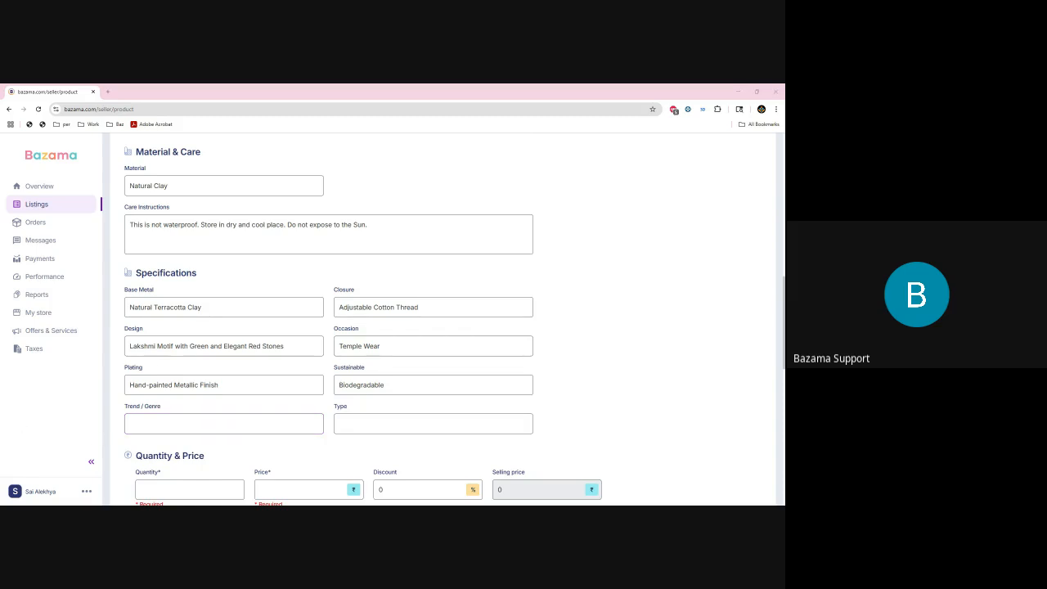
key("alt+Tab")
type("Ethnic")
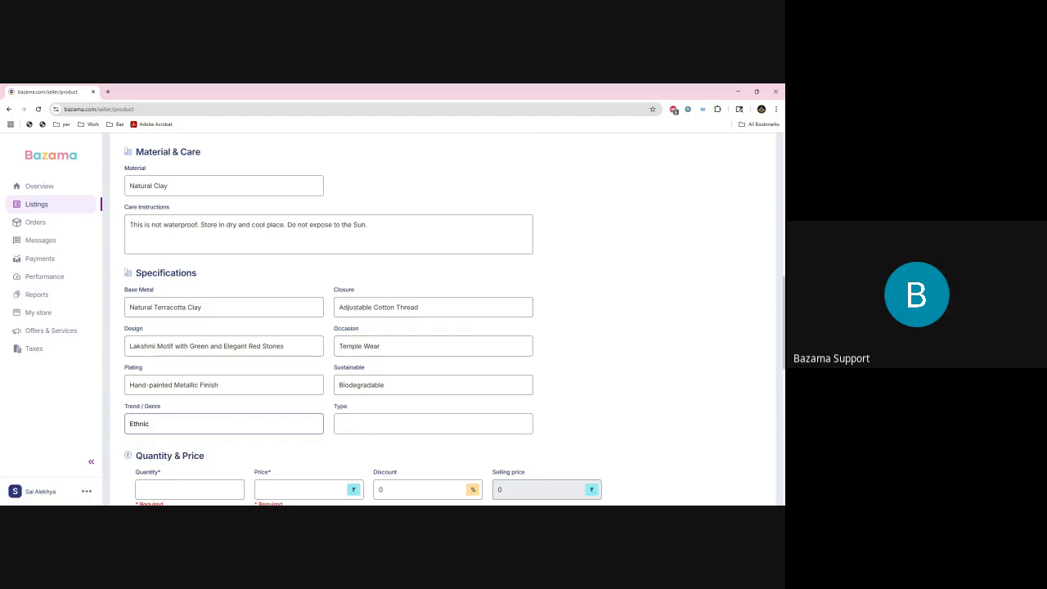
- Enter Statement Necklace as the product type in the specifications
key("alt+Tab")
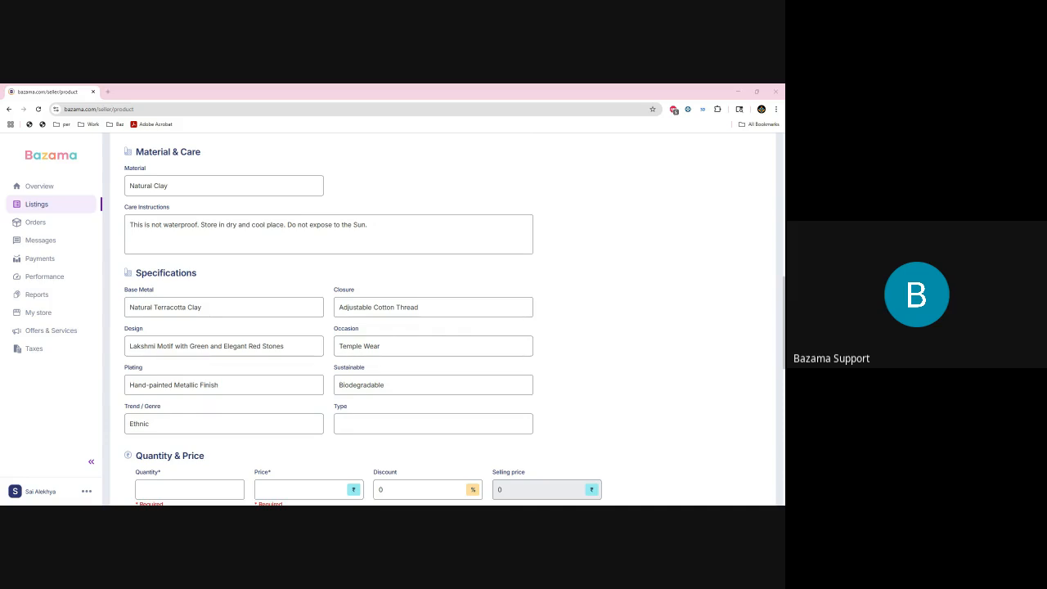
key("alt+Tab")
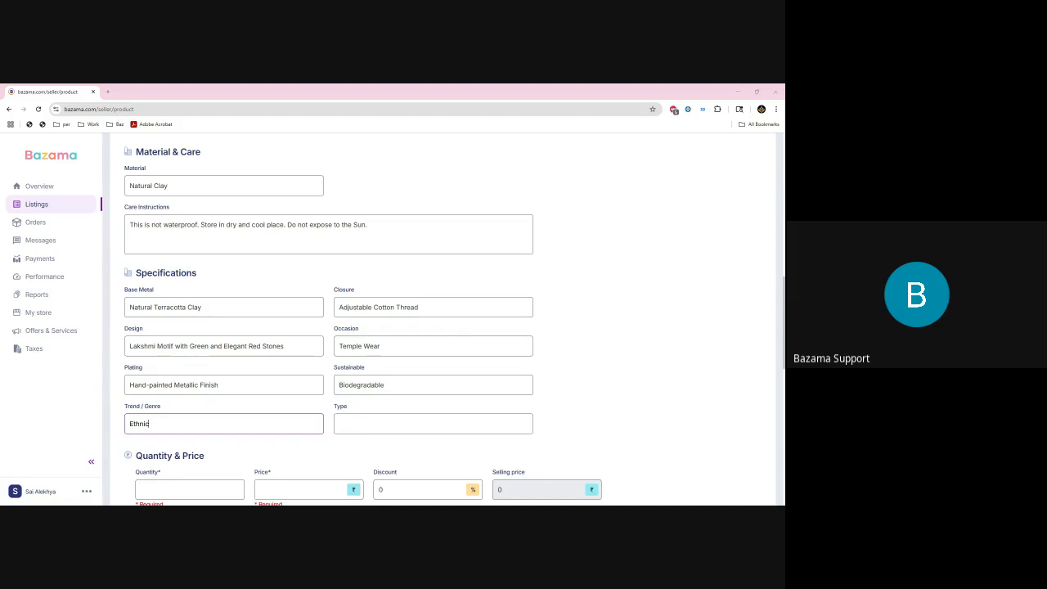
key("alt+Tab")
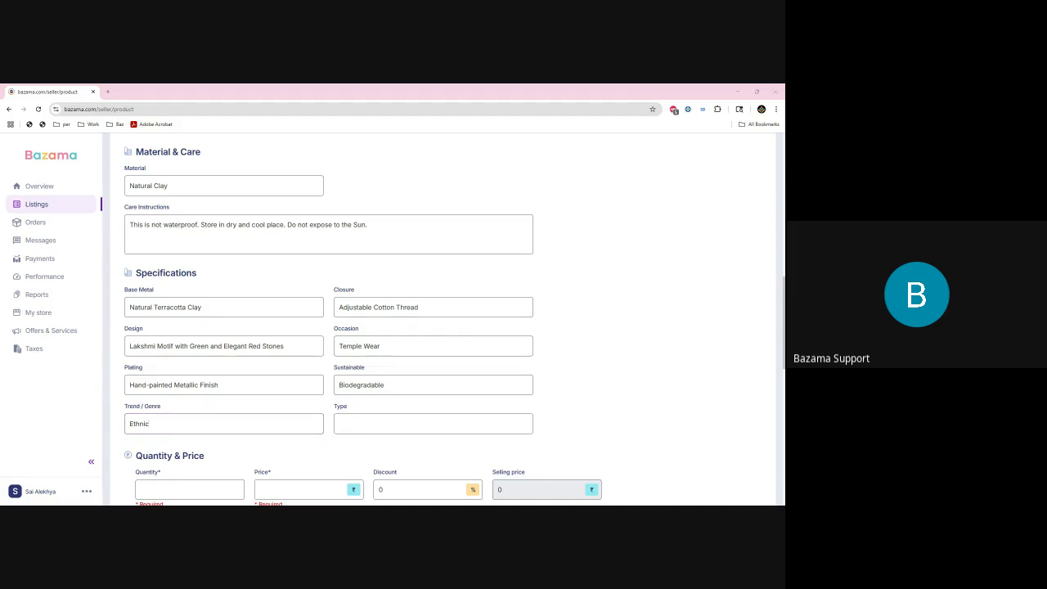
key("alt+Tab")
key("alt+Tab")
left_click(433, 424)
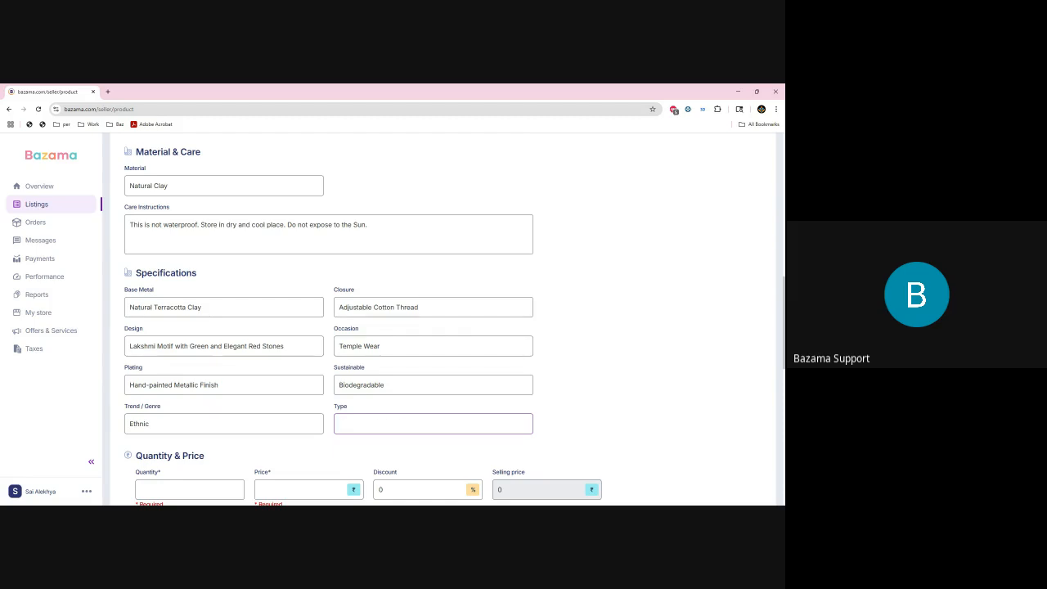
type("Statement Necklace")
- Clear the product type entry in the specifications
scroll(433, 390, "down", 2)
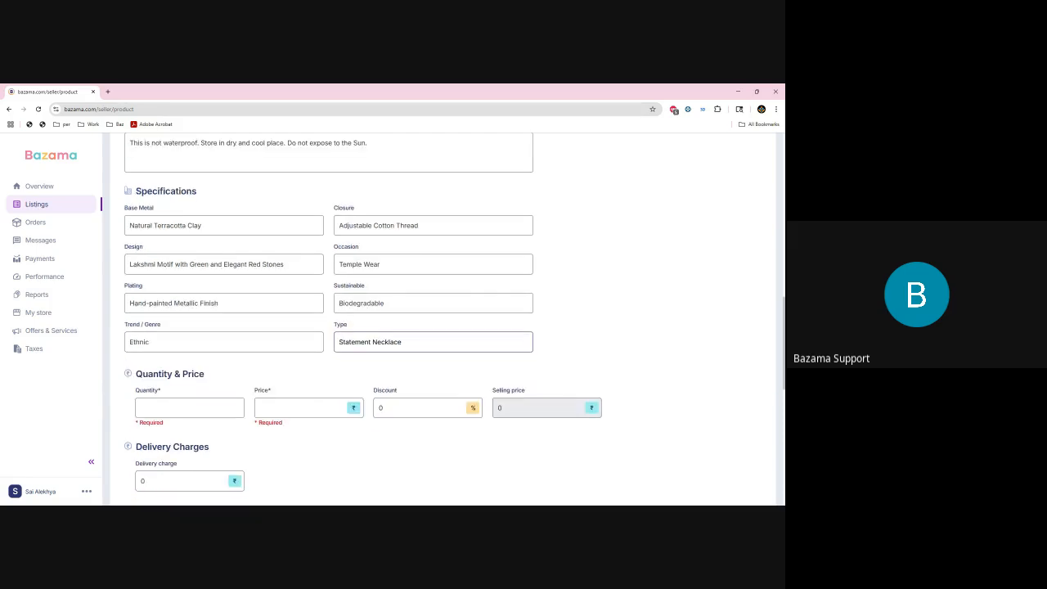
left_click_drag(402, 342, 339, 342)
key("BackSpace")
scroll(364, 322, "down", 1)
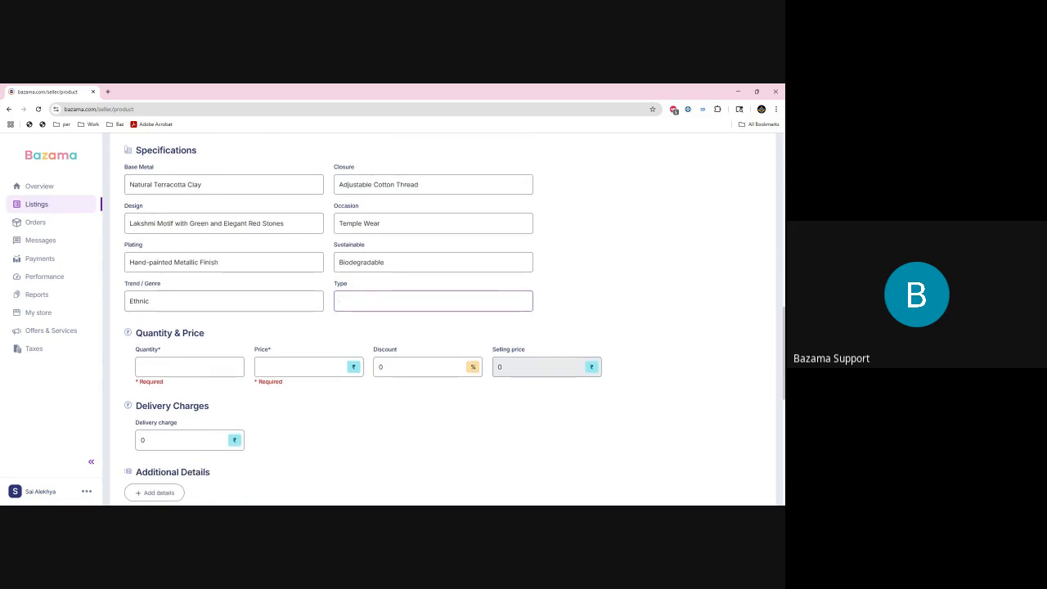
- Set the necklace's available quantity to 1 in the Quantity & Price section
left_click(162, 367)
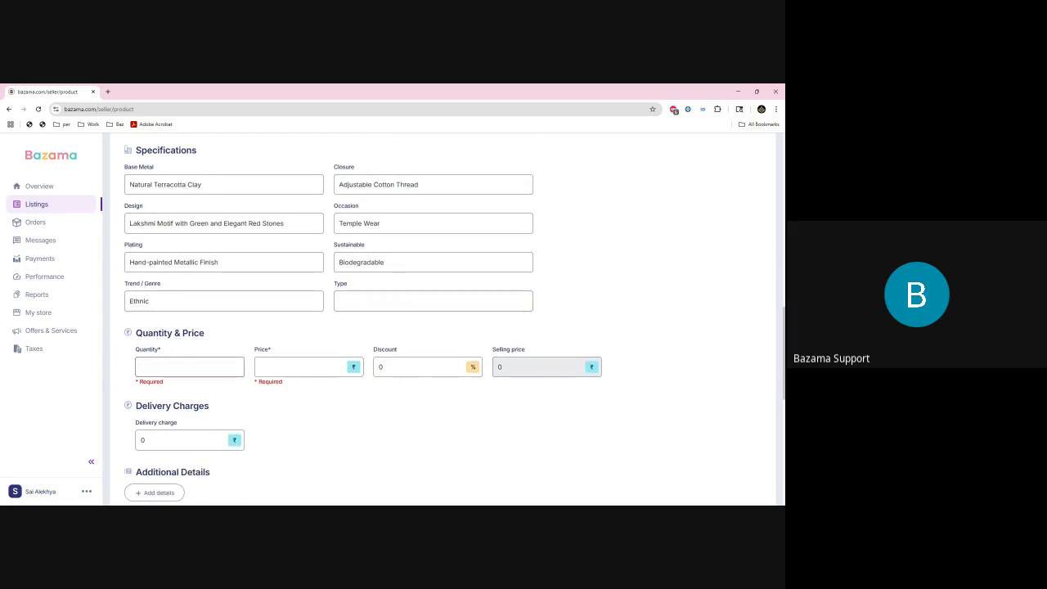
type("50")
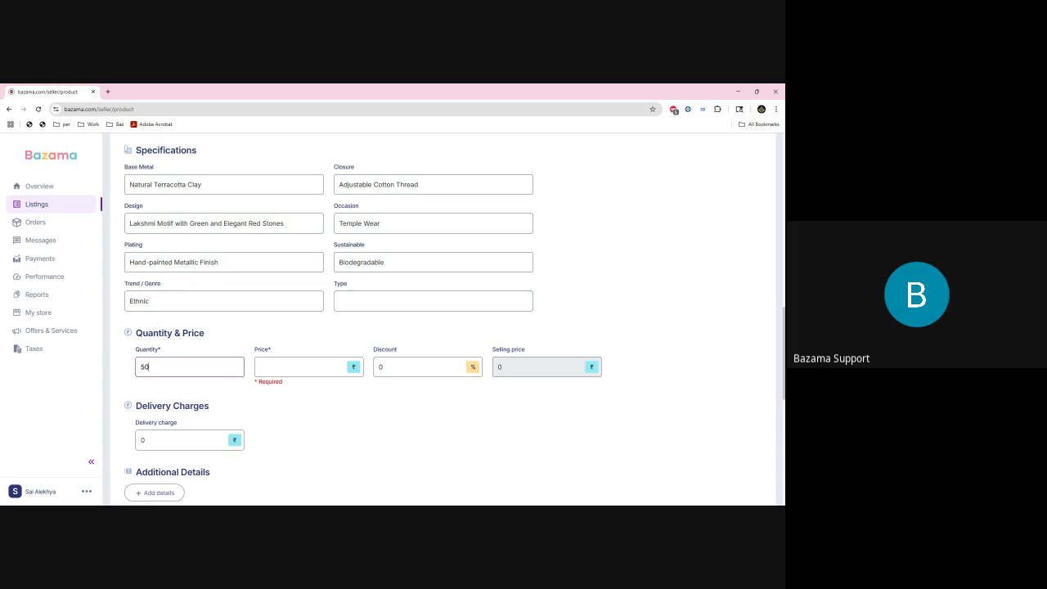
key("BackSpace")
key("BackSpace")
type("1")
- Set the necklace's price to ₹3000 and its discount to 10%
left_click(298, 368)
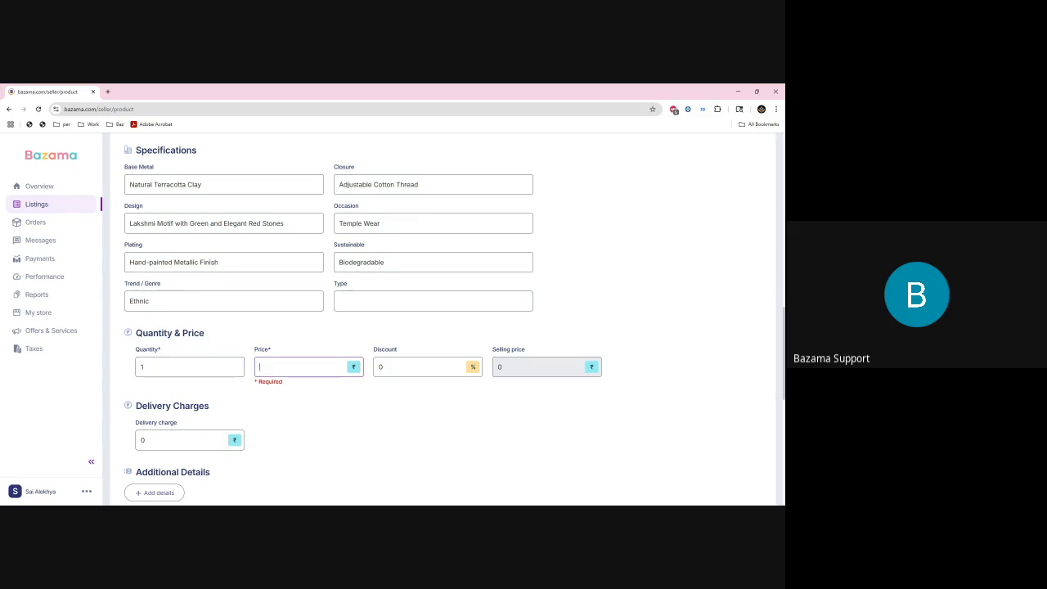
type("3000")
key("Tab")
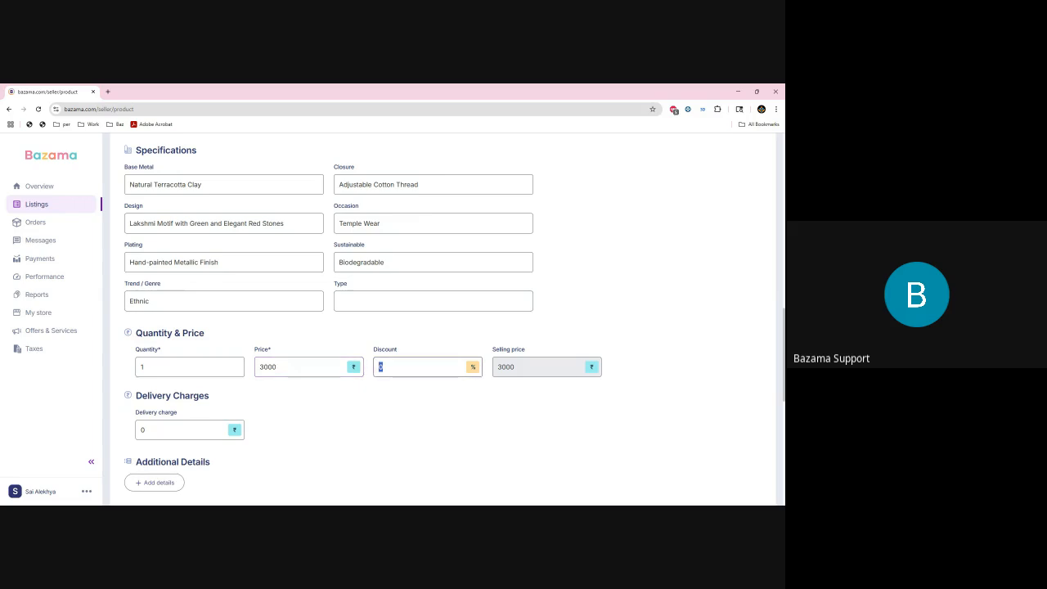
type("10")
- Examine how an earrings product page on the bazama.com storefront presents its original price, selling price and discount, and return to the listing form
left_click(107, 92)
type("bazama")
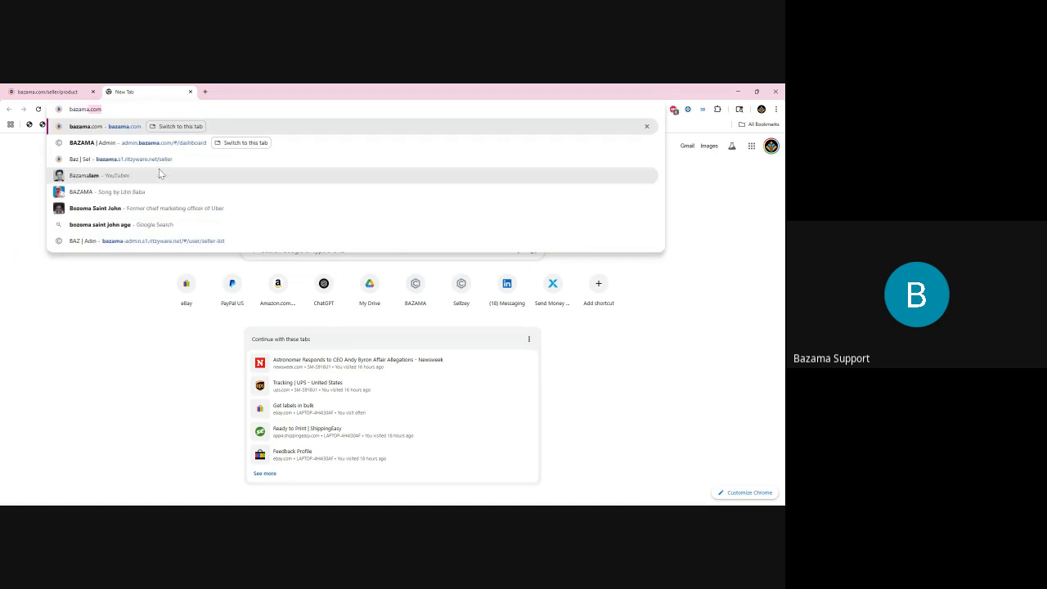
key("Return")
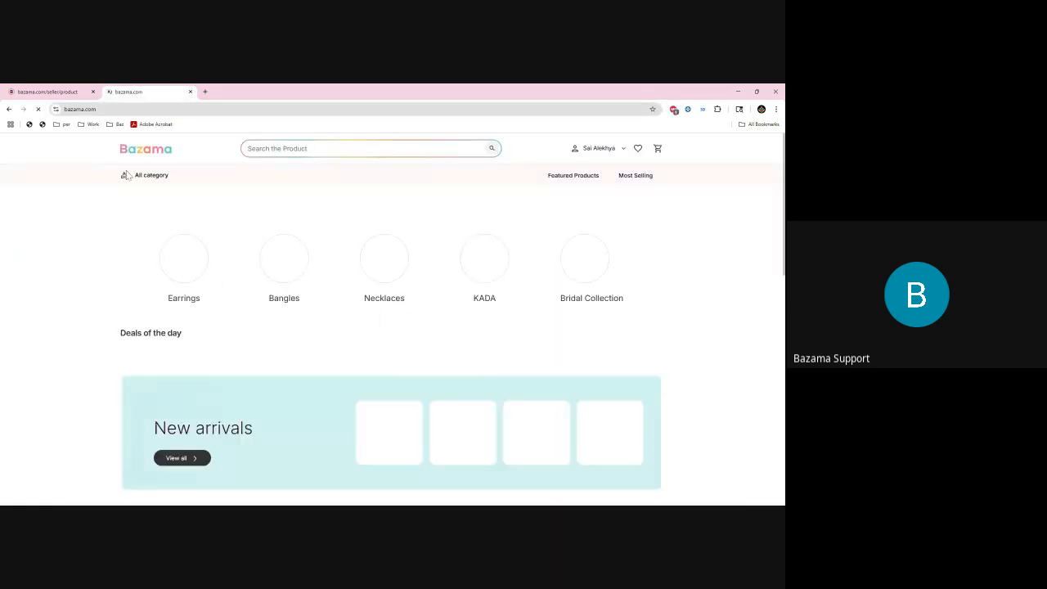
scroll(98, 238, "down", 5)
left_click(278, 362)
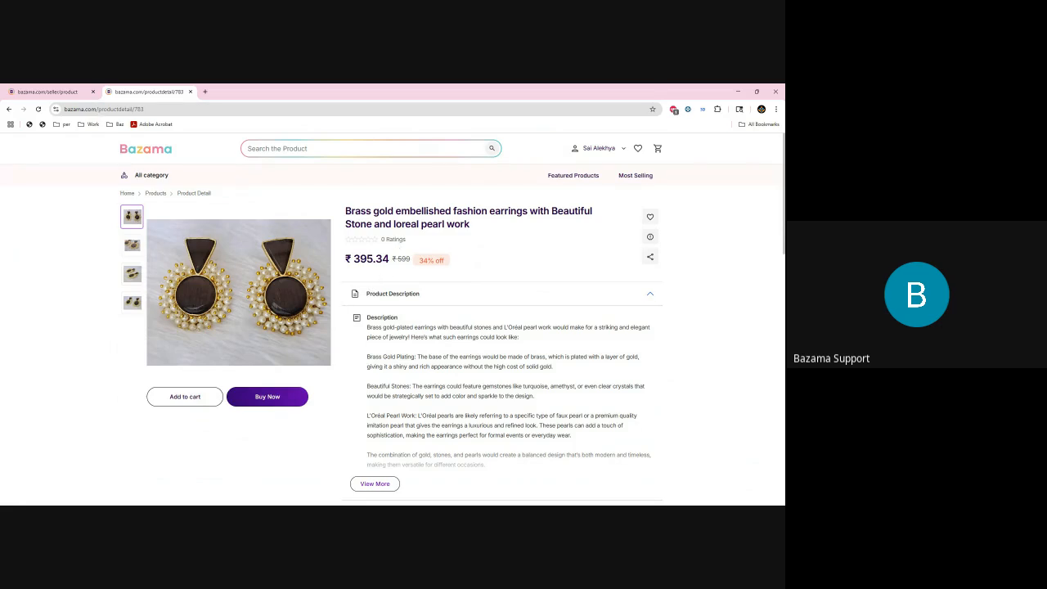
left_click_drag(396, 260, 411, 259)
left_click_drag(352, 260, 389, 259)
left_click(74, 93)
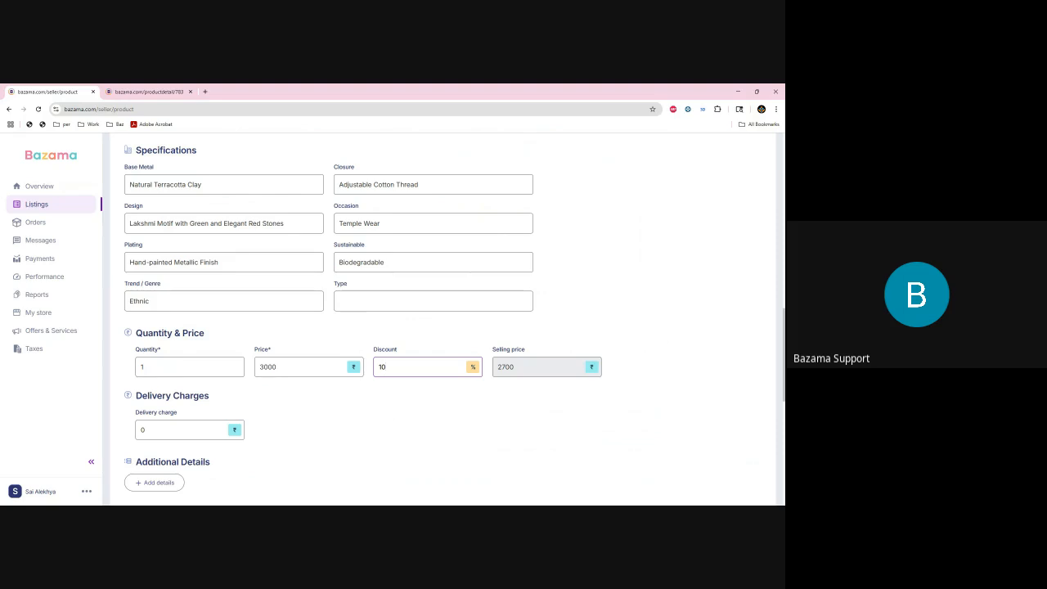
- Try a delivery charge of ₹100 and reset the delivery charge to 0
scroll(390, 411, "down", 2)
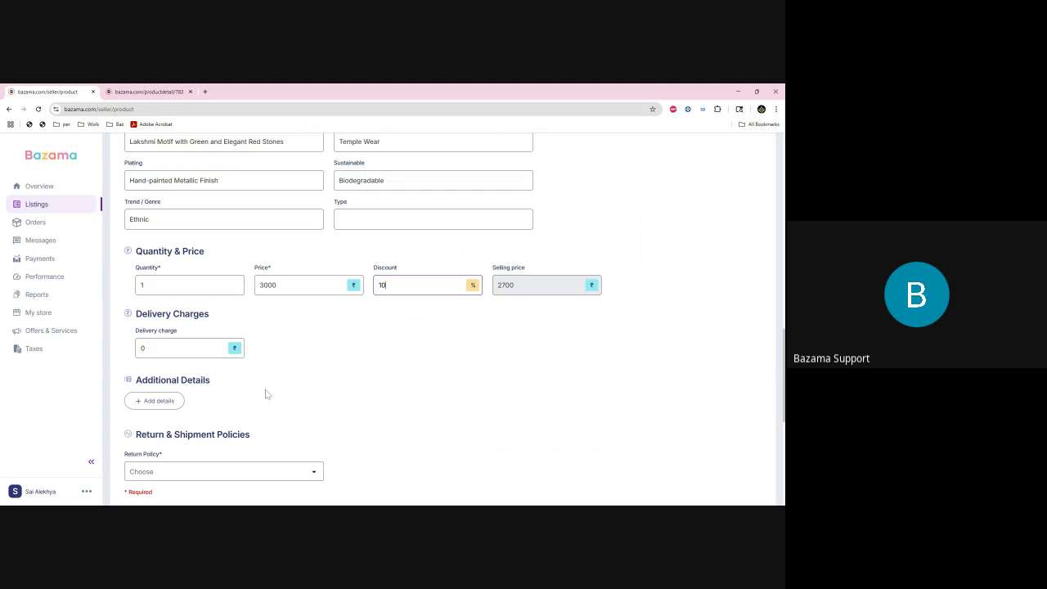
scroll(264, 393, "down", 1)
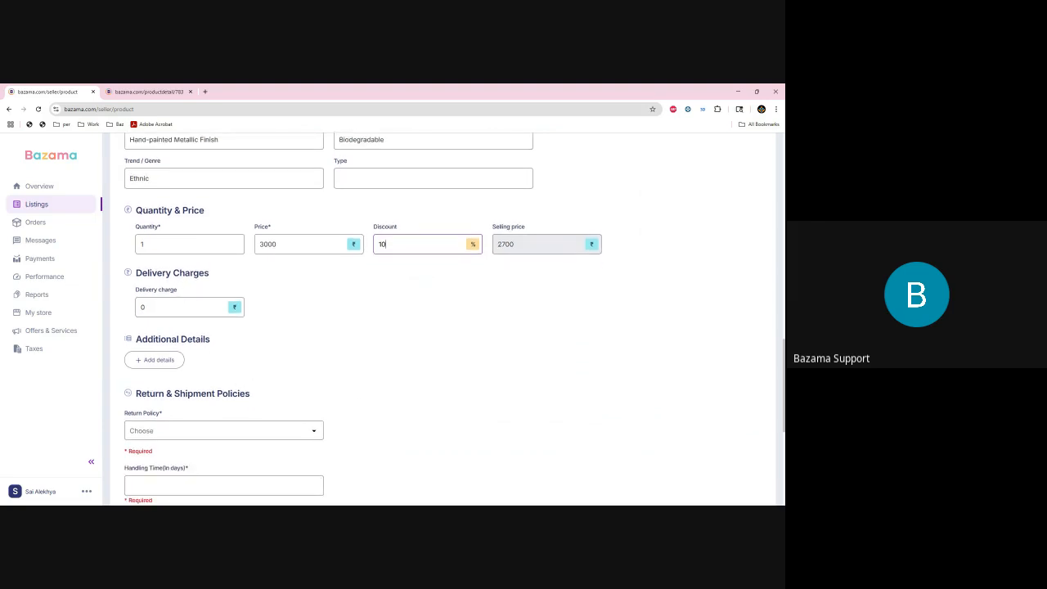
double_click(270, 244)
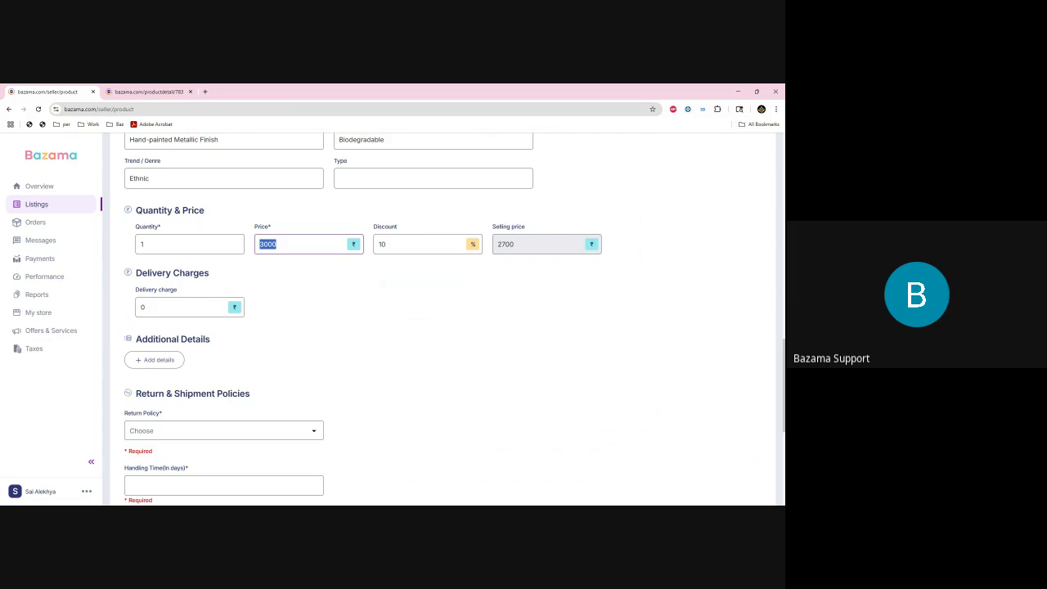
left_click(196, 307)
left_click_drag(164, 309, 110, 316)
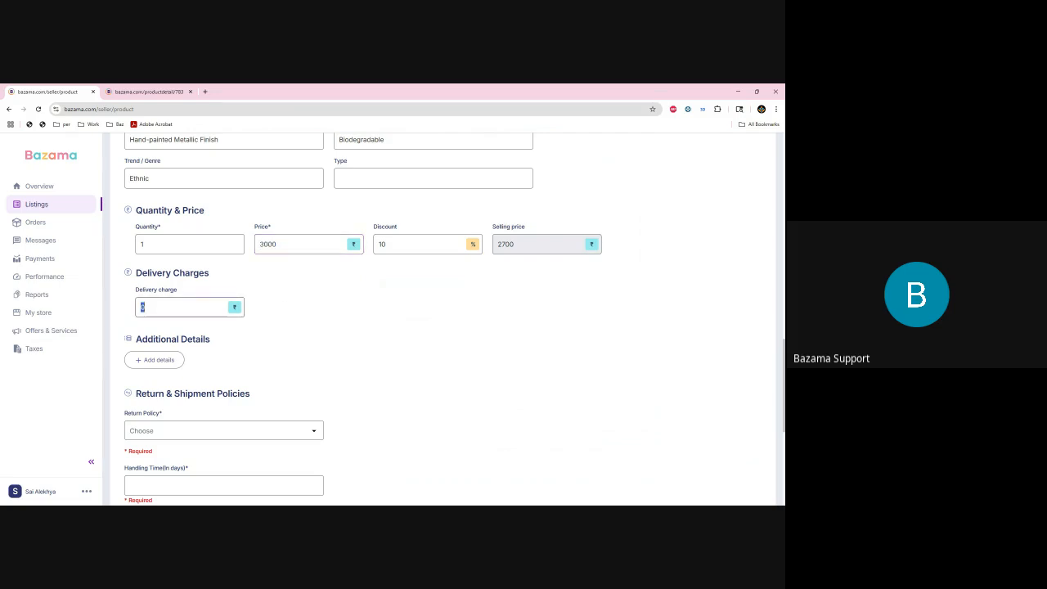
type("100")
key("ctrl+a")
type("0")
left_click(342, 344)
- Add and save an additional detail labelled Source with the value Rajasthan
scroll(300, 346, "down", 1)
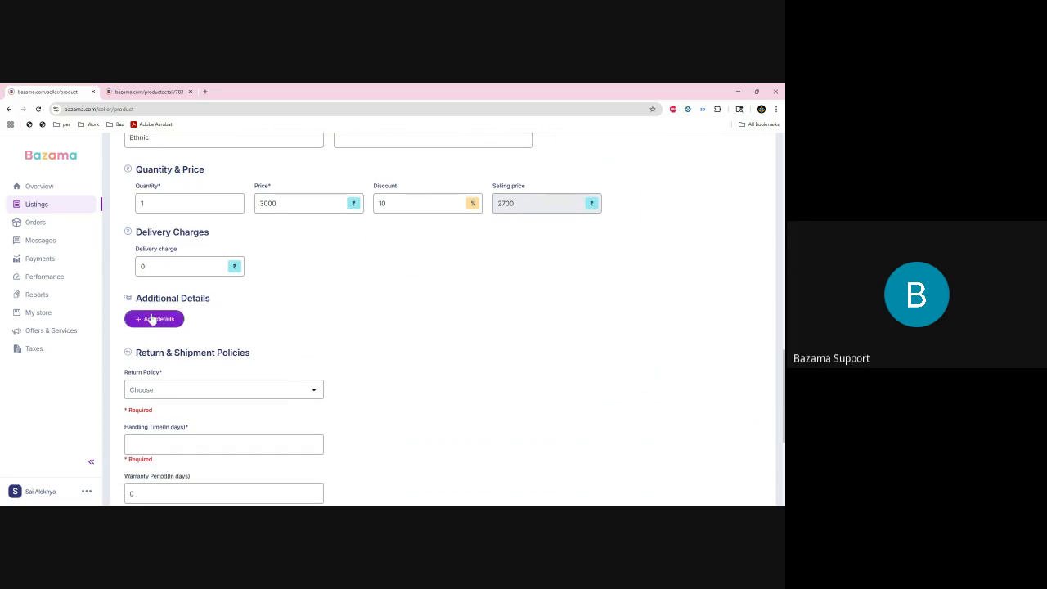
scroll(215, 315, "down", 1)
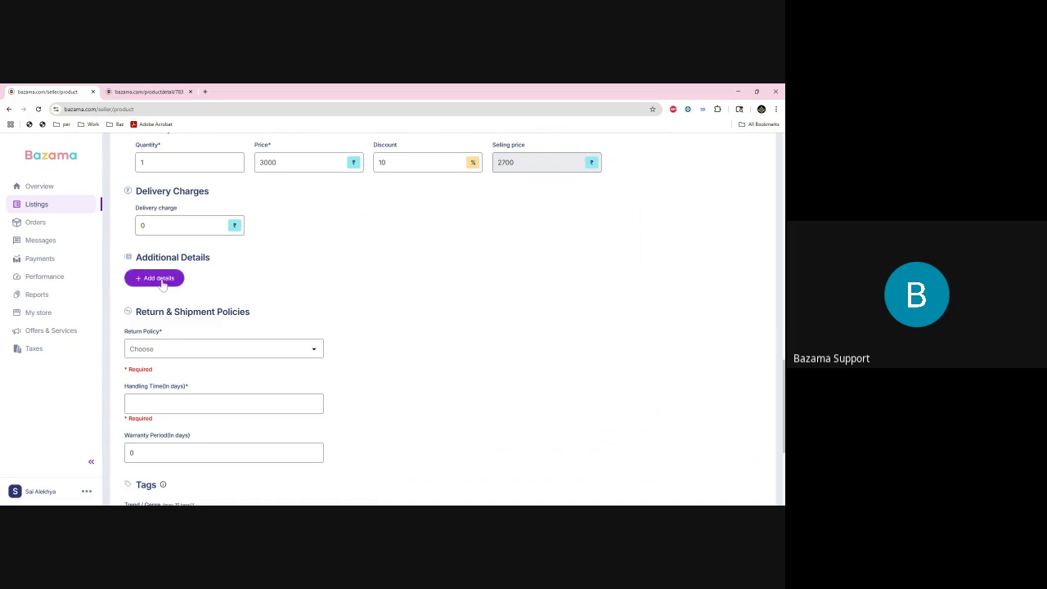
left_click_drag(133, 260, 177, 259)
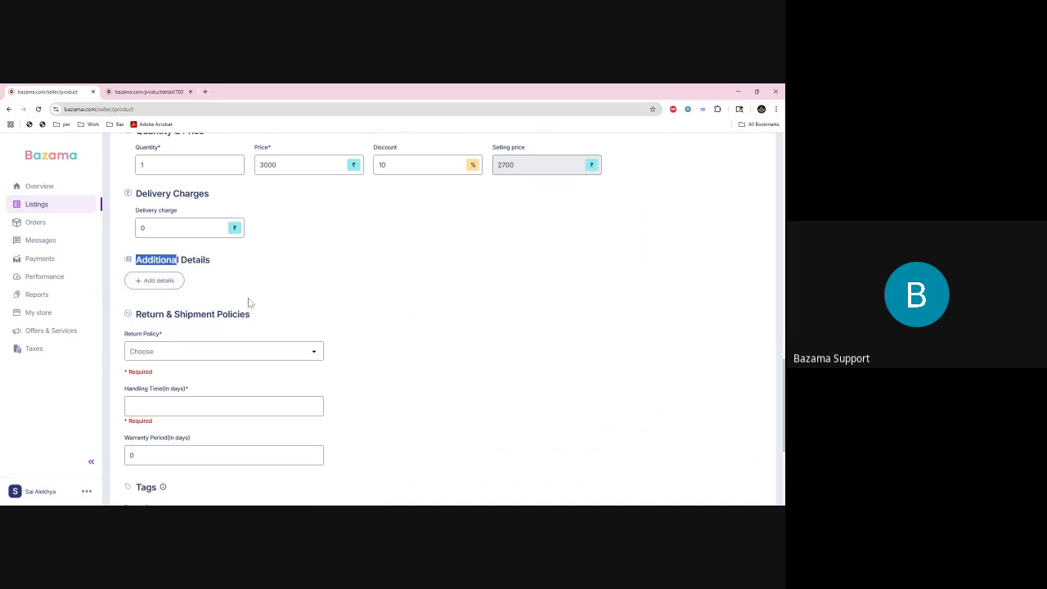
scroll(249, 301, "up", 3)
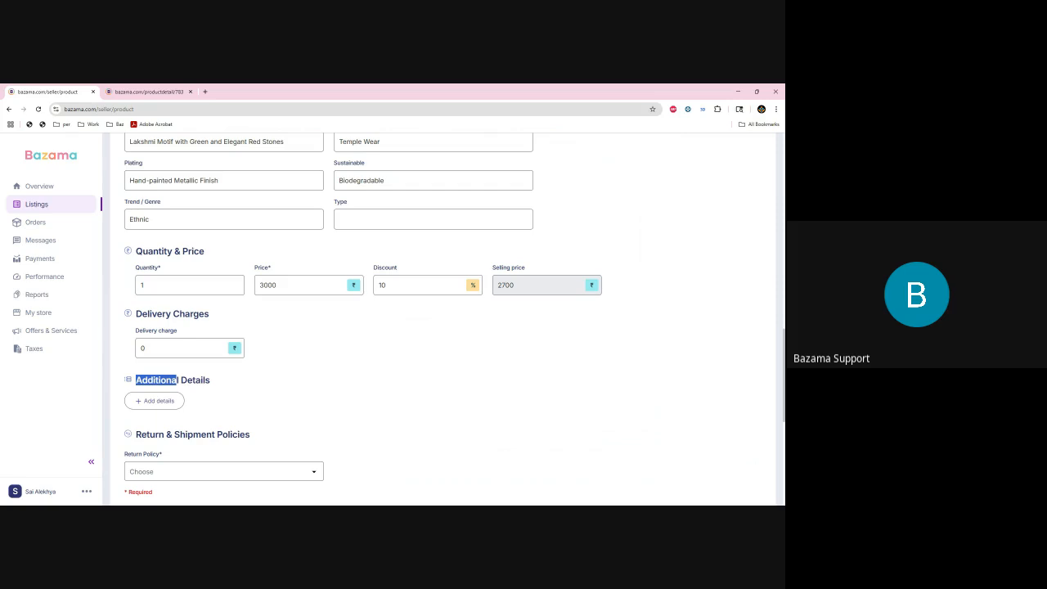
scroll(275, 365, "up", 3)
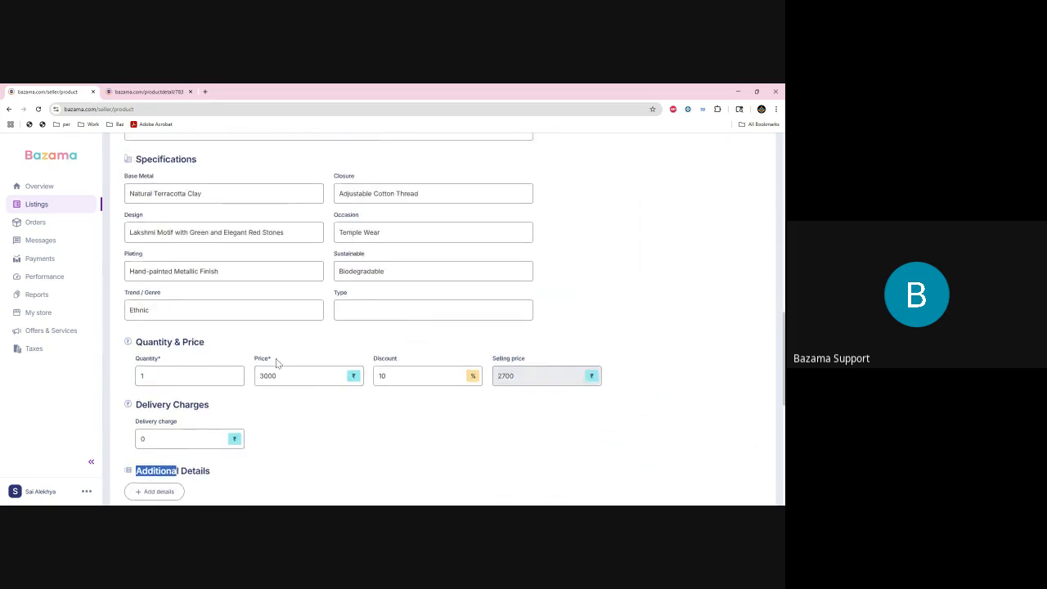
scroll(243, 373, "down", 5)
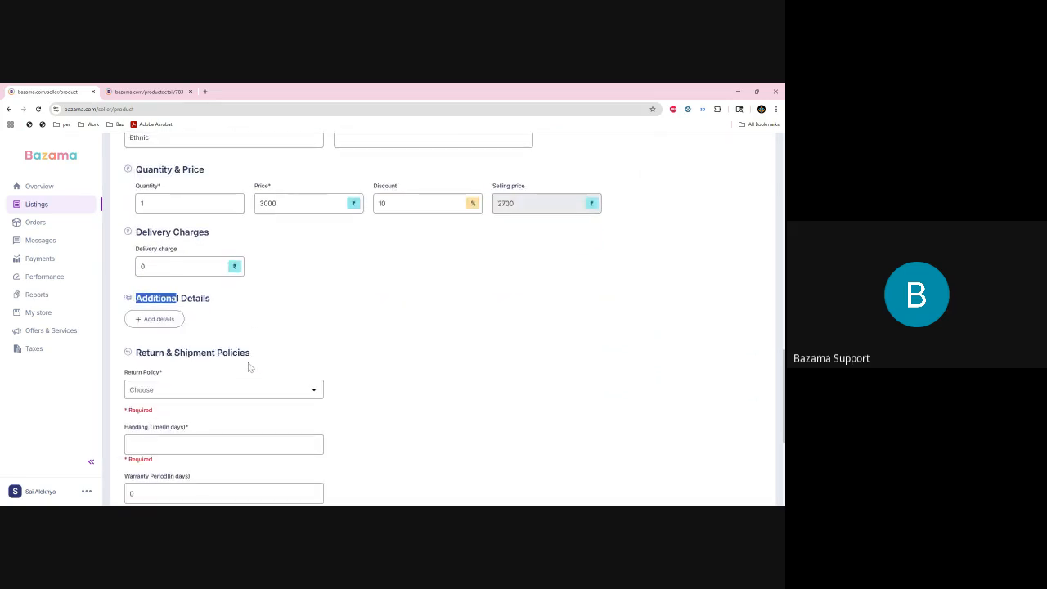
left_click(166, 320)
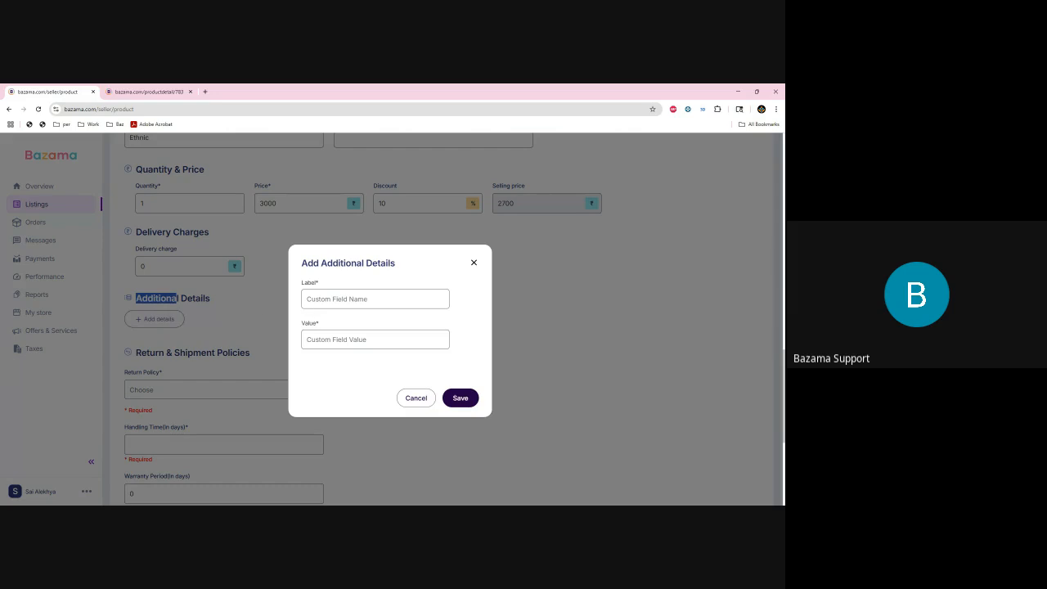
type("Source")
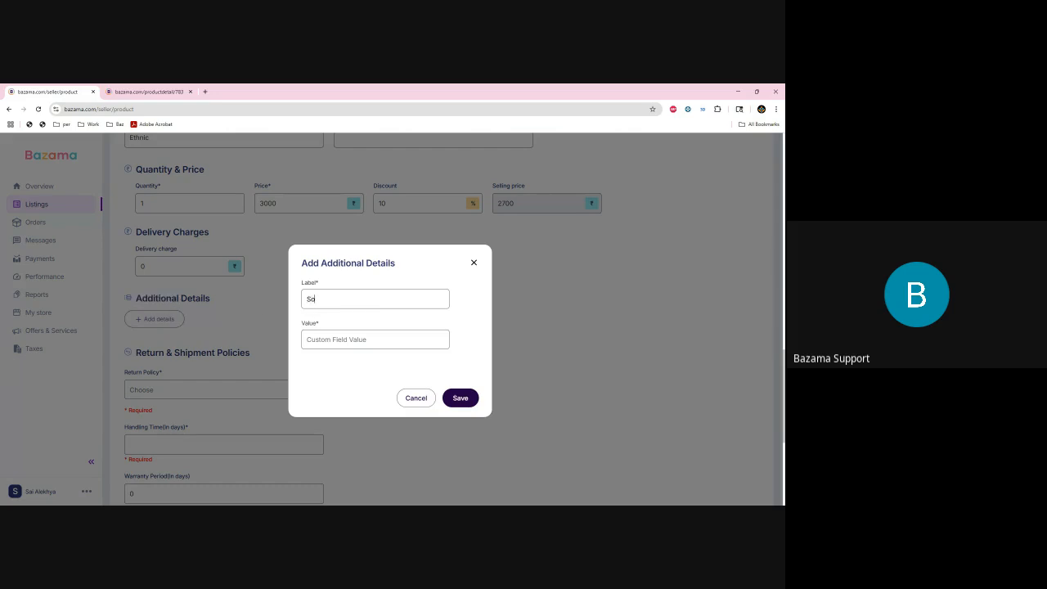
key("Tab")
type("Rajasthan")
left_click(461, 398)
- Add and save an additional detail labelled "year of Manuf." with the value 2024
left_click(163, 320)
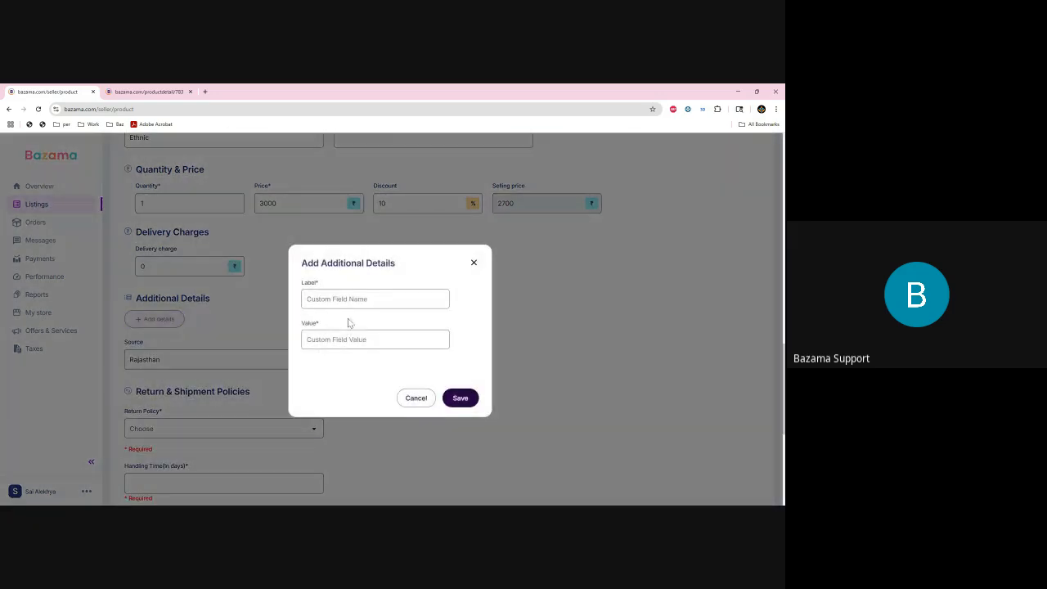
type("Man")
key("BackSpace")
key("BackSpace")
key("BackSpace")
type("year of Manuf")
key("Tab")
type("2024")
left_click(455, 401)
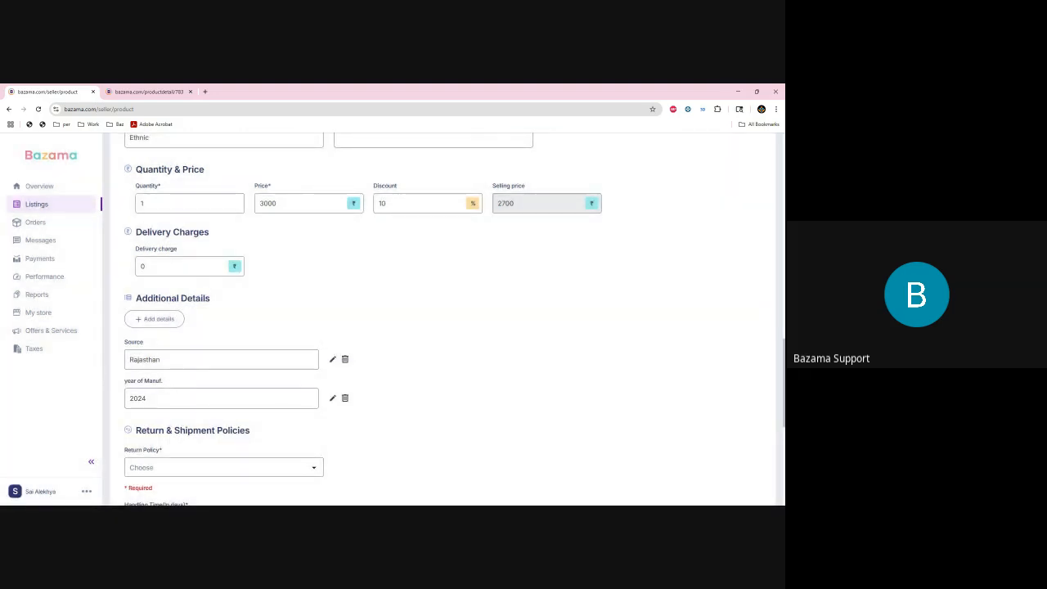
- Delete the "year of Manuf." entry from the additional details
scroll(144, 303, "down", 1)
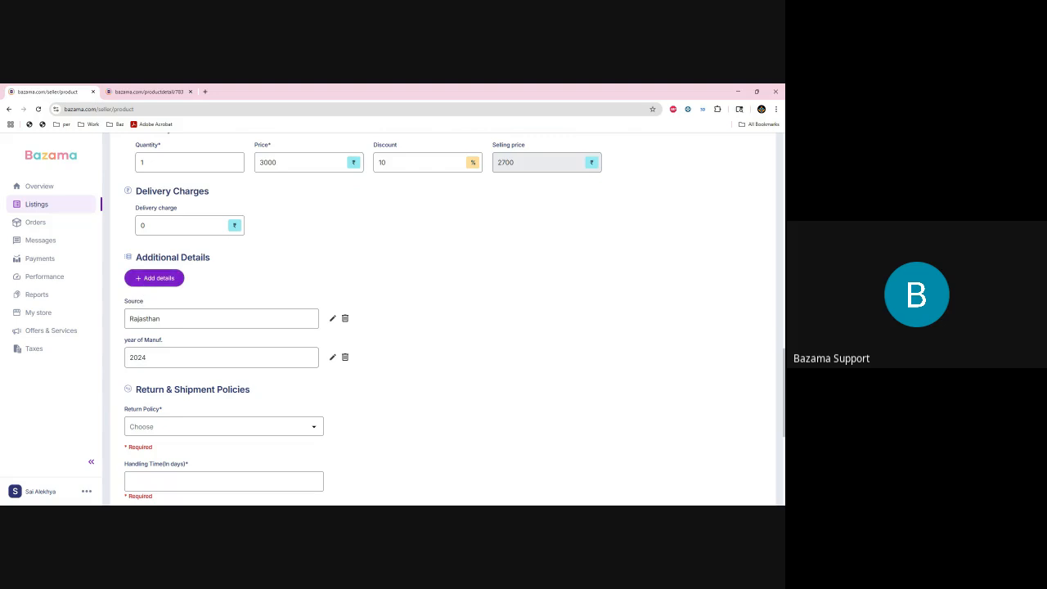
double_click(134, 301)
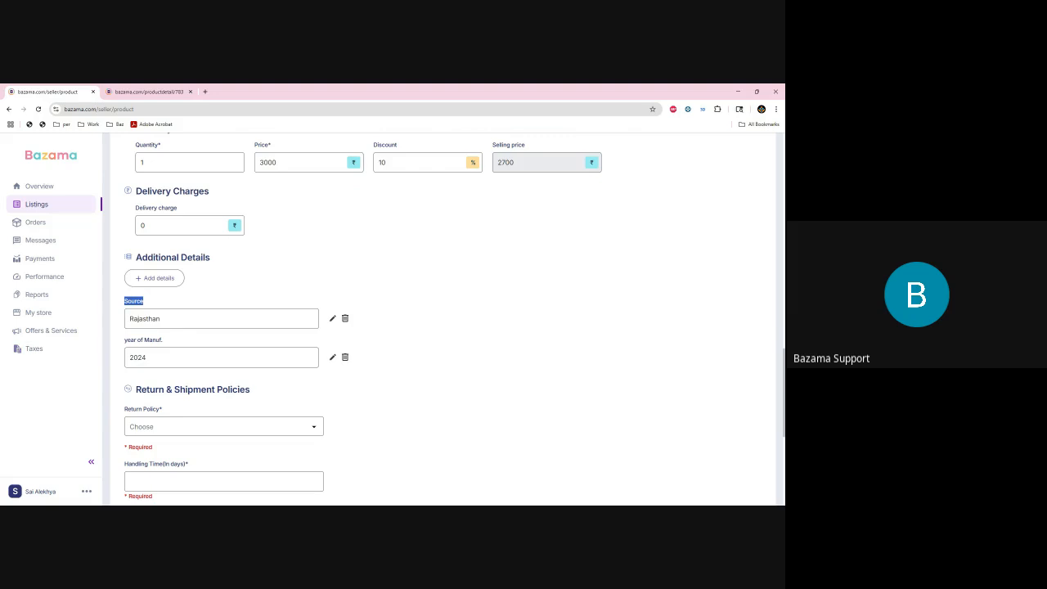
left_click(345, 358)
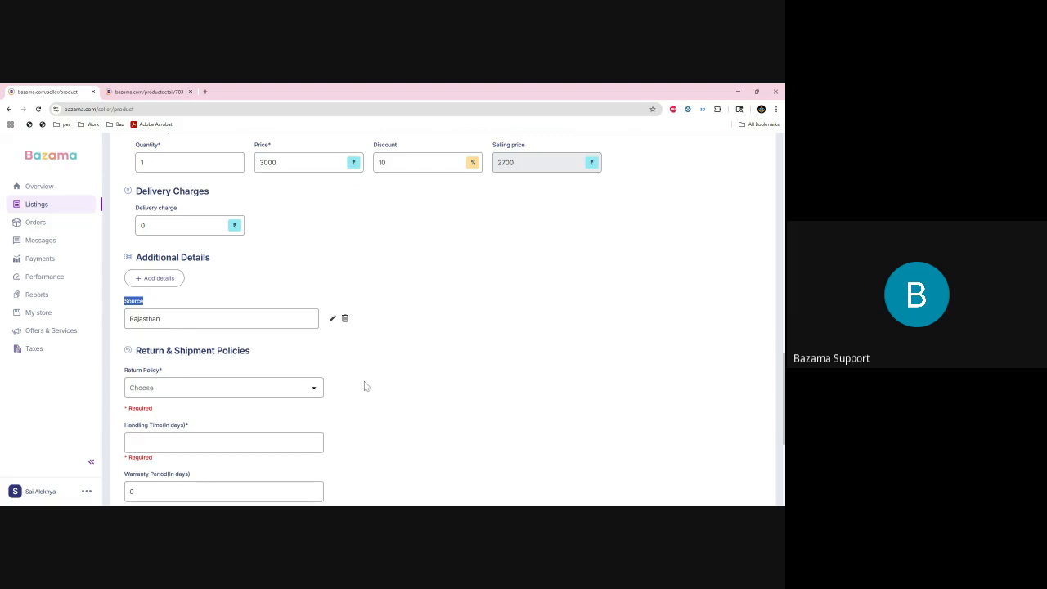
- Set the listing's return policy to Eligible Returns Only
scroll(298, 385, "down", 1)
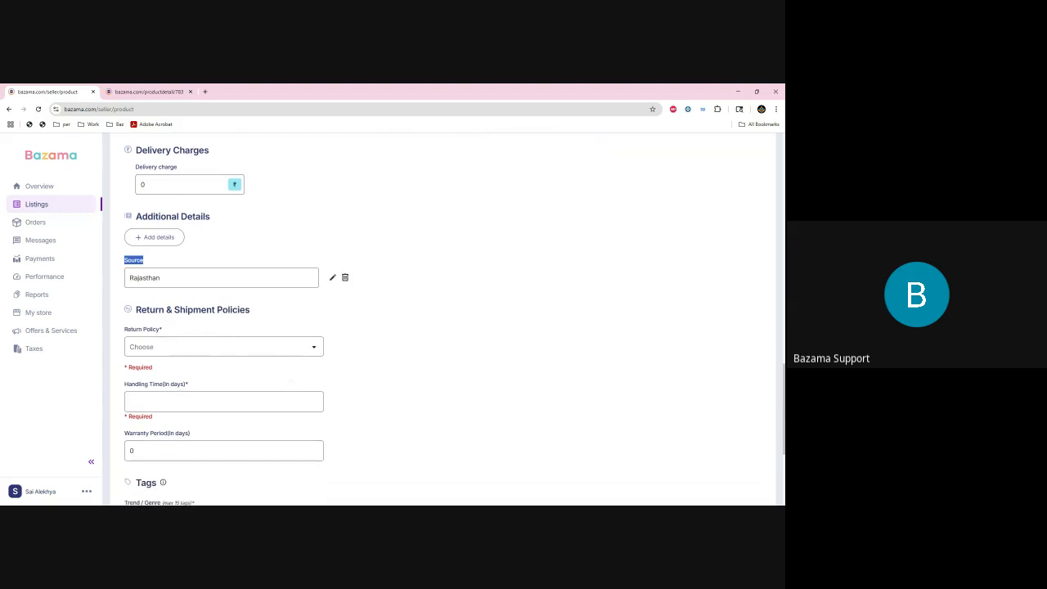
left_click(173, 350)
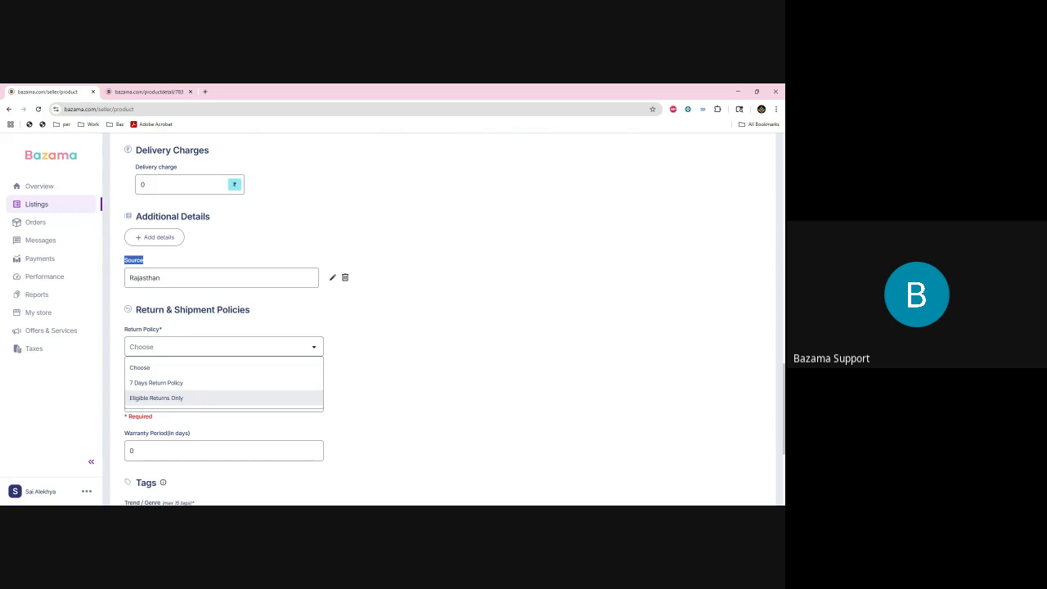
left_click(179, 401)
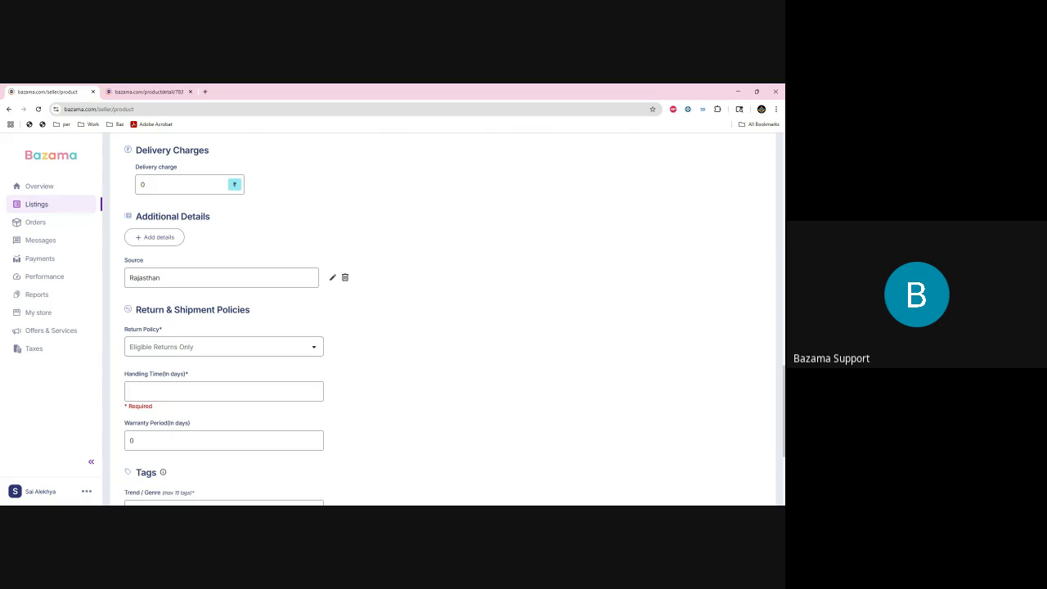
- Try the 7 Days Return Policy option and switch the return policy back to Eligible Returns Only
left_click(211, 350)
left_click(211, 352)
left_click(211, 350)
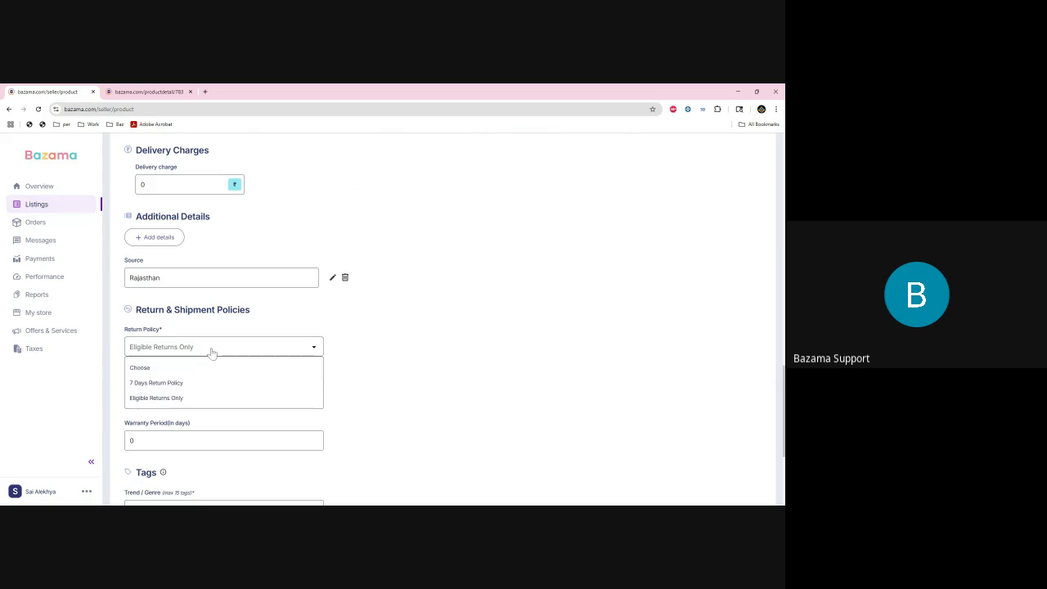
left_click(195, 384)
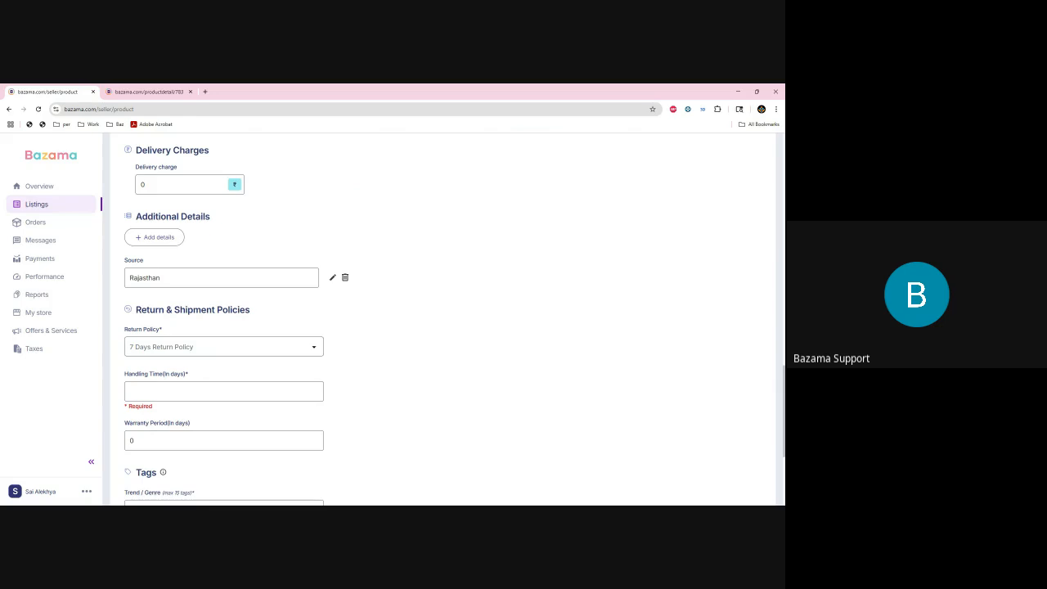
left_click(212, 347)
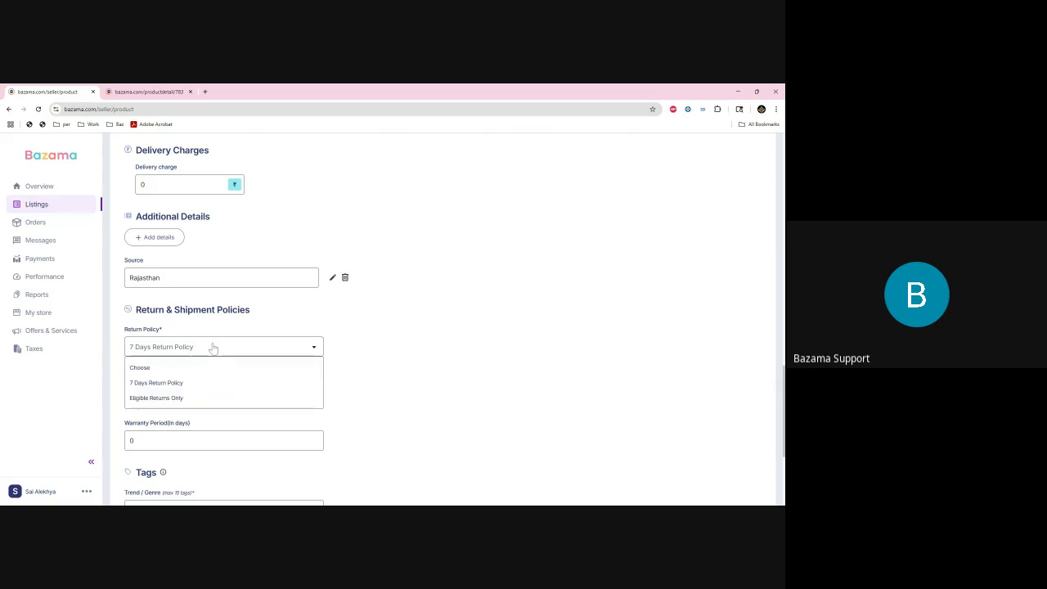
left_click(206, 402)
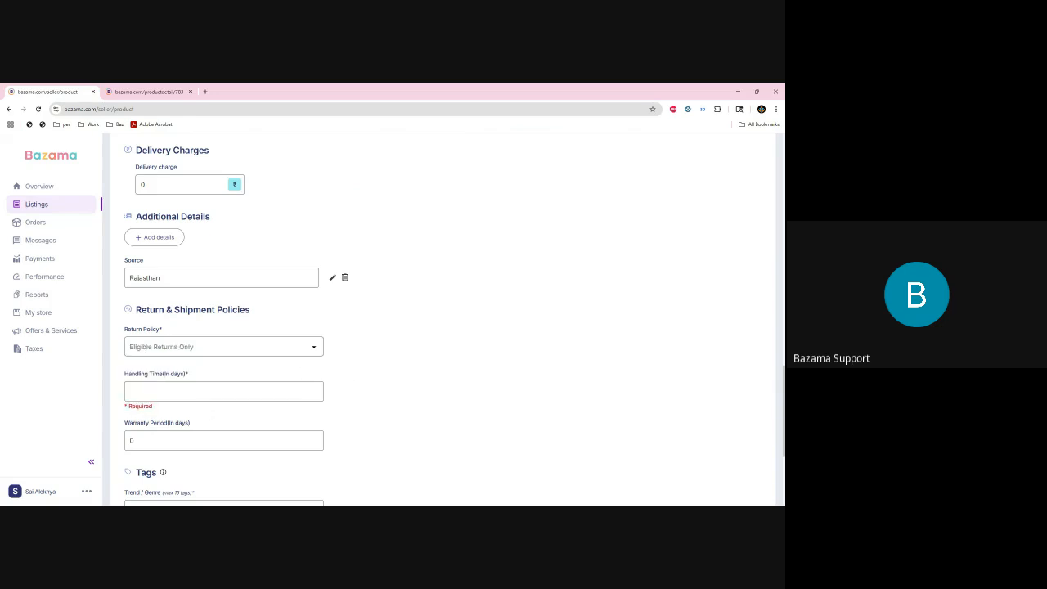
left_click(241, 352)
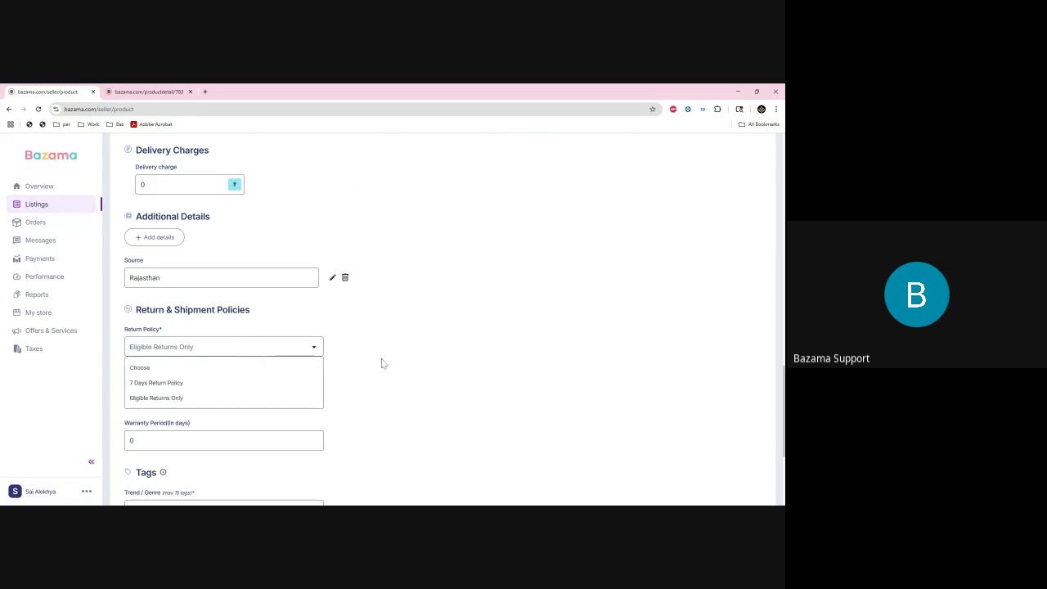
left_click(312, 347)
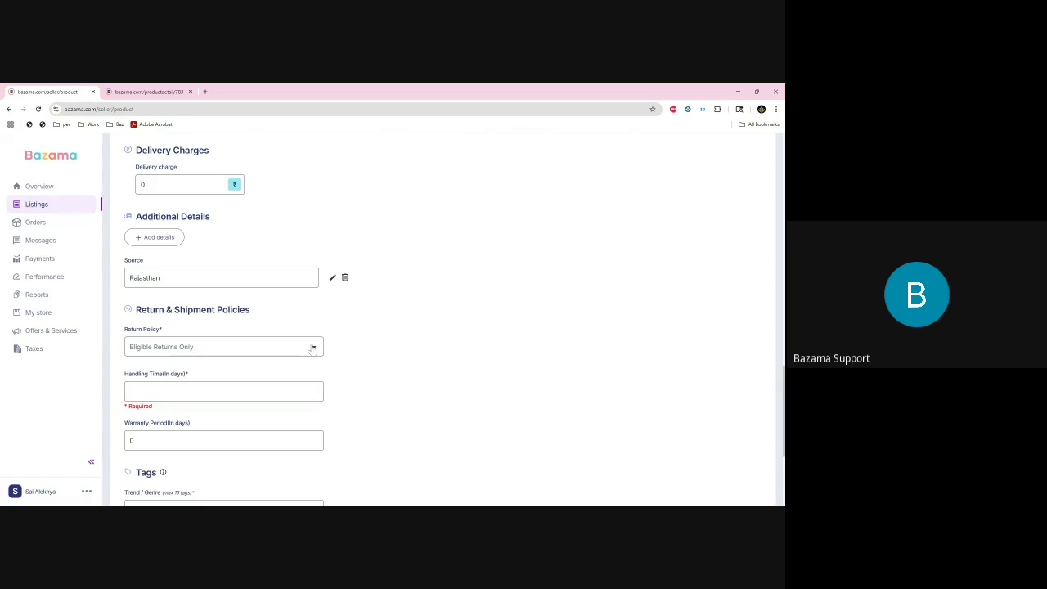
- Set the listing's handling time to 2 days, trying 10 days before returning to 2
left_click(223, 392)
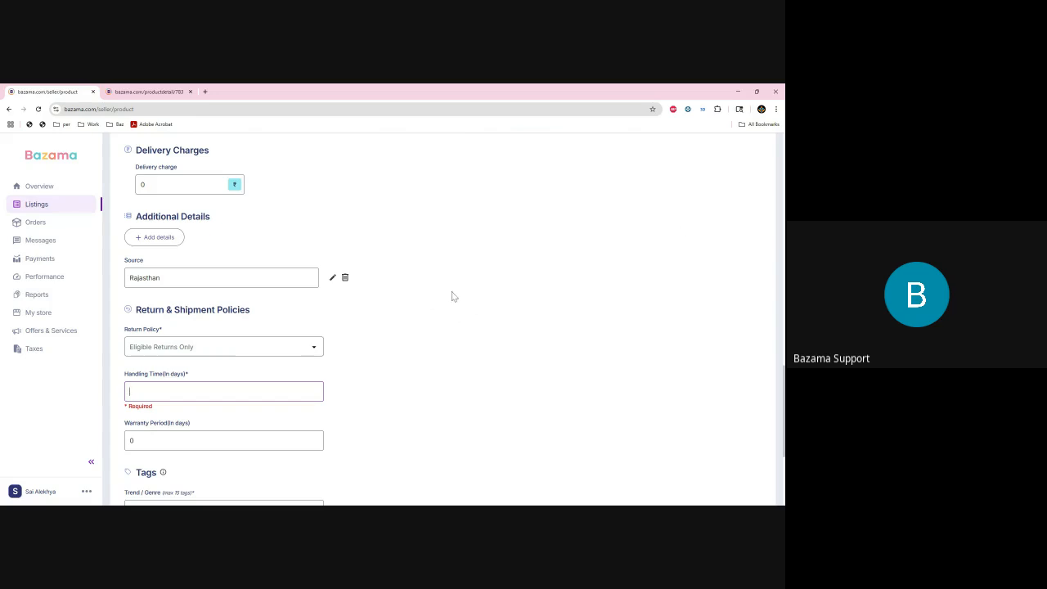
type("2")
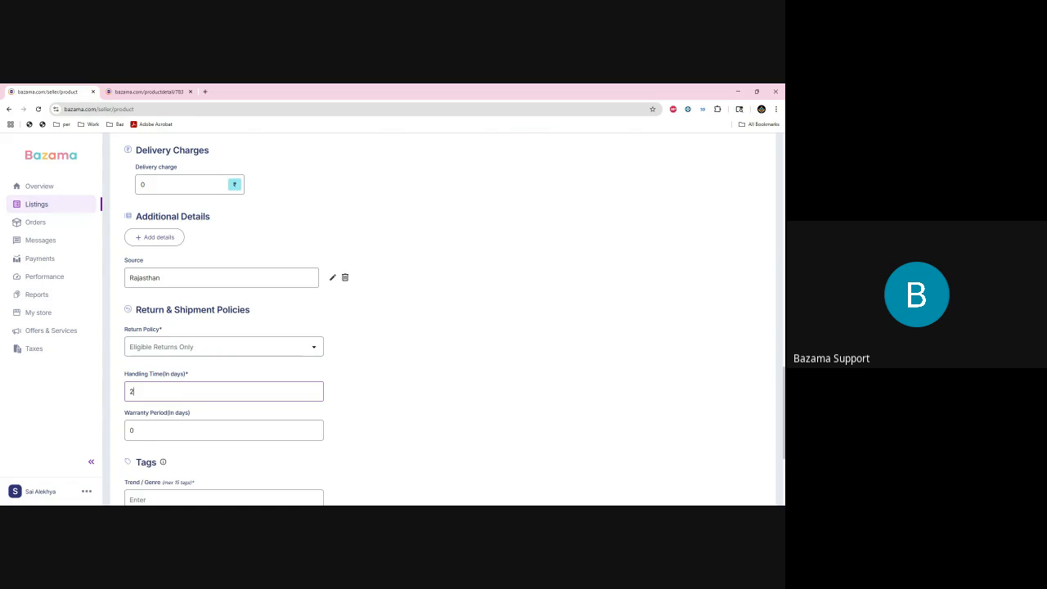
key("ctrl+a")
type("10")
left_click_drag(139, 392, 125, 394)
type("2")
left_click(392, 415)
- Try a warranty period of 30 days and set it back to 0
scroll(393, 415, "down", 1)
double_click(132, 349)
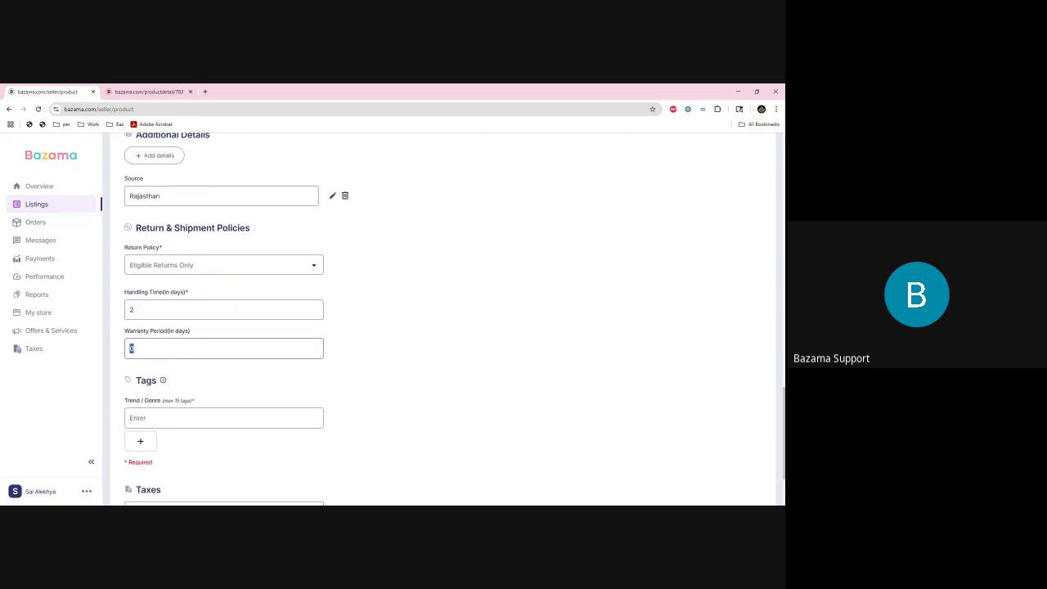
type("30")
left_click_drag(149, 350, 123, 355)
type("0")
- Add the trend/genre tag "LakshmiJewelry" to the listing
scroll(365, 390, "down", 1)
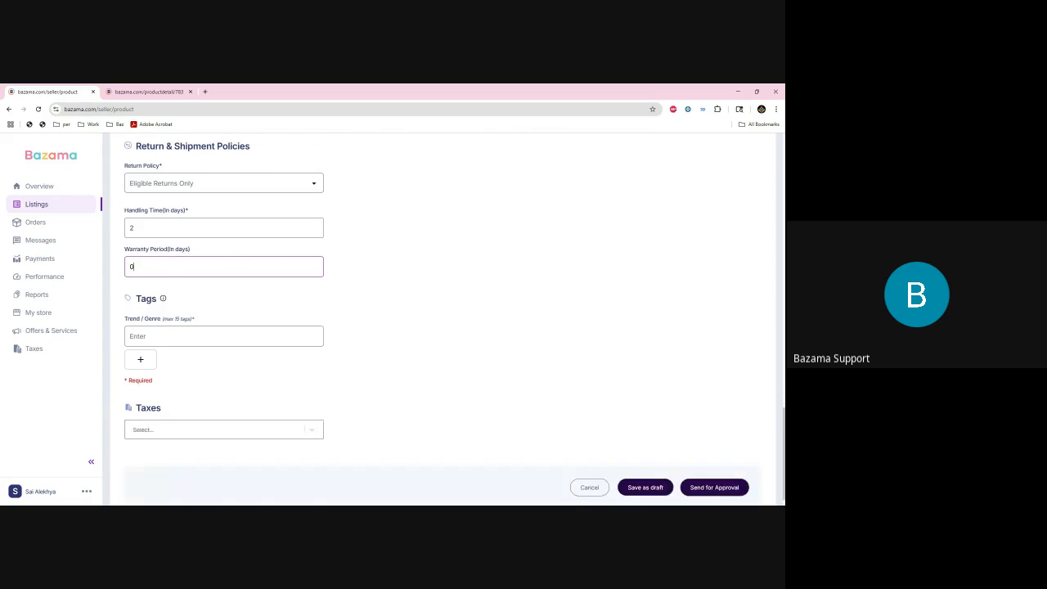
left_click(224, 337)
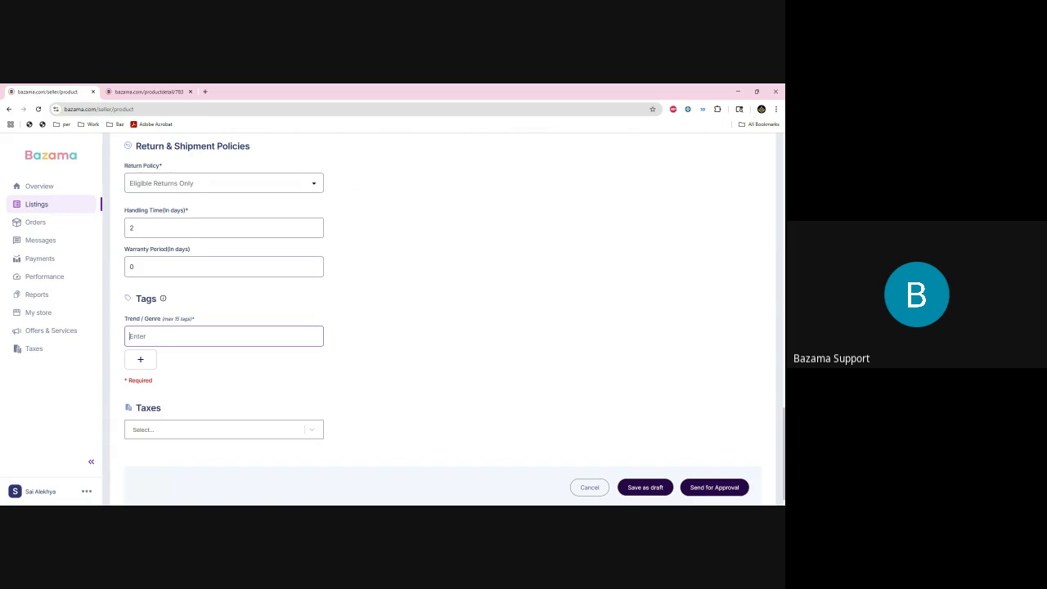
key("alt+Tab")
key("alt+Tab")
type("LakshmiJewelry")
left_click(139, 361)
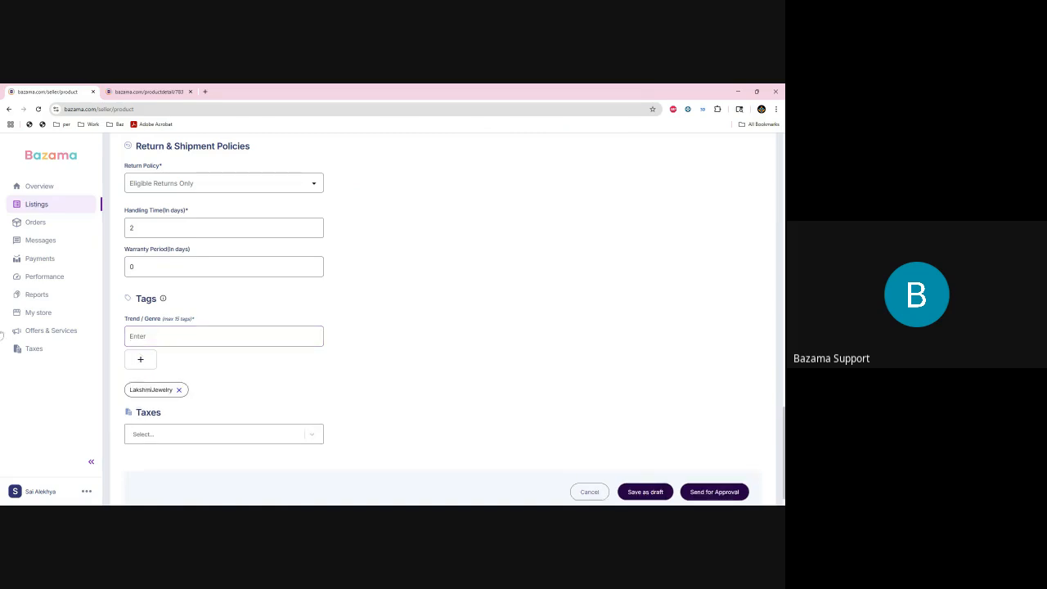
- Add the tags "HandcraftedJewelry" and "EcoFriendlyJewelry" to the listing
key("alt+Tab")
left_click(152, 335)
type("HandcraftedJewelry")
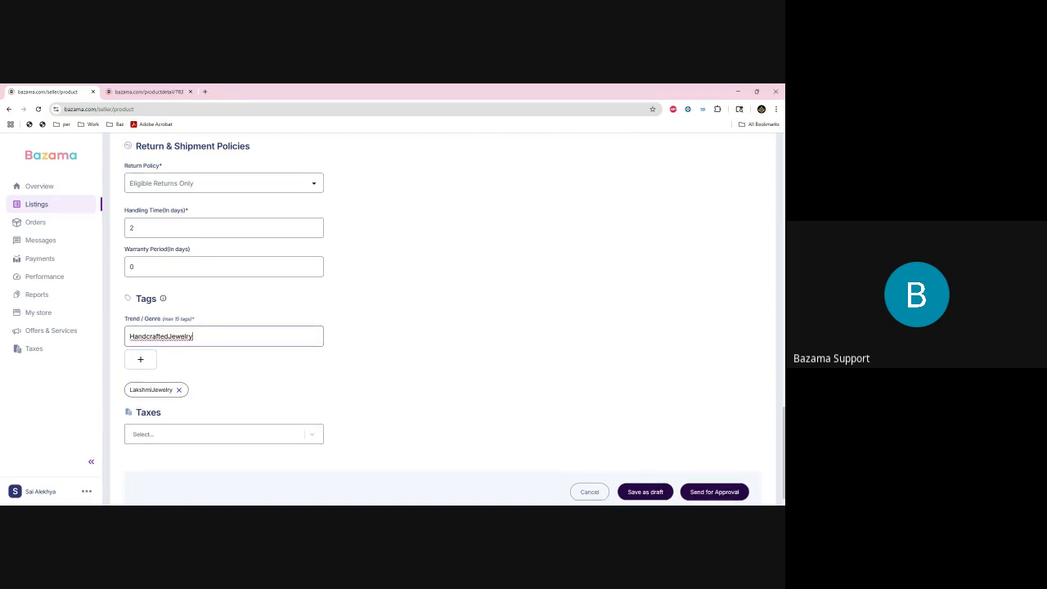
left_click(140, 361)
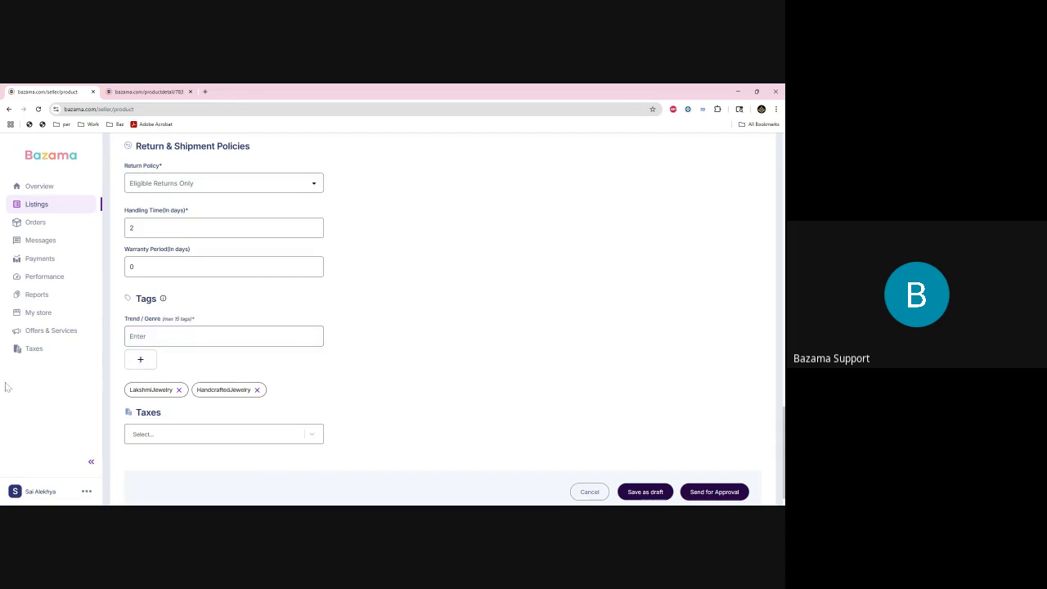
key("alt+Tab")
left_click(164, 336)
type("EcoFriendlyJewelry")
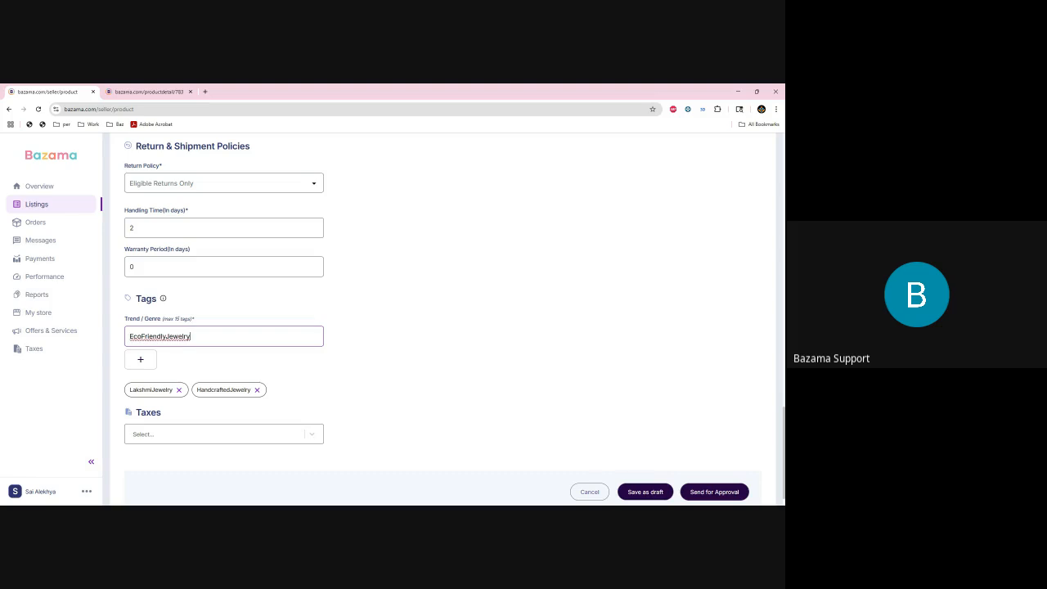
left_click(143, 361)
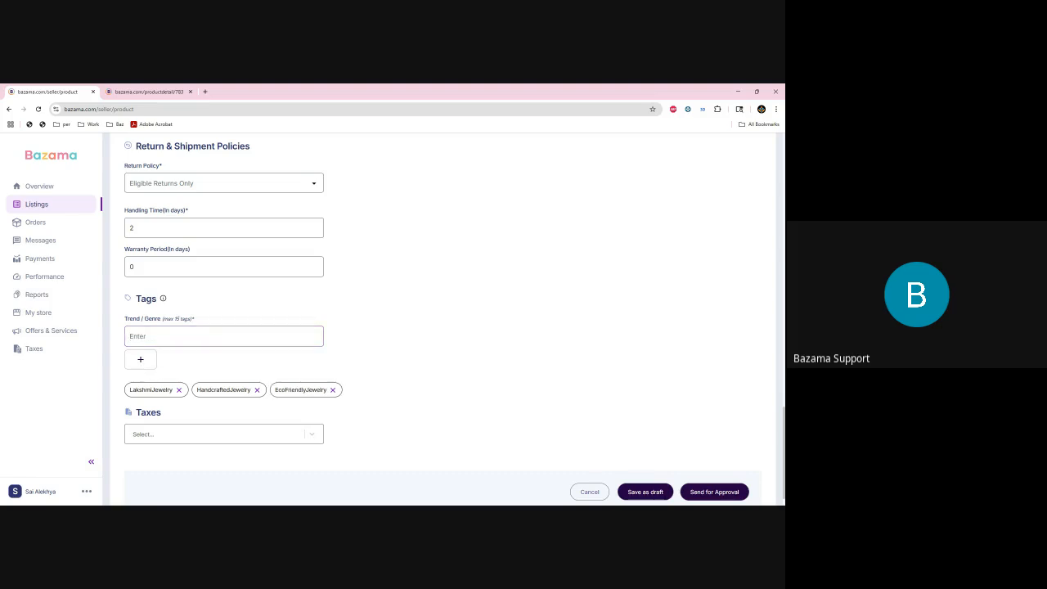
- Add the tags "FestivalLook" and "TerracottaArt" to the listing
key("alt+Tab")
left_click(163, 336)
type("FestivalLook")
left_click(140, 360)
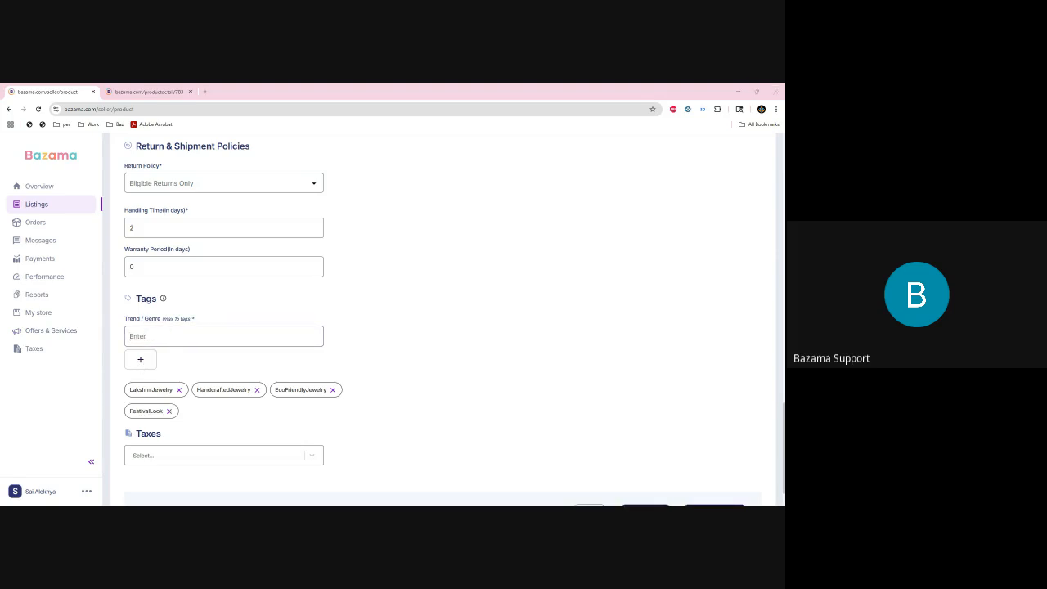
left_click(196, 337)
type("TerracottaArt")
left_click(142, 361)
left_click_drag(169, 324, 196, 321)
left_click(201, 325)
- Check which tax options can be selected for the listing
scroll(440, 357, "down", 1)
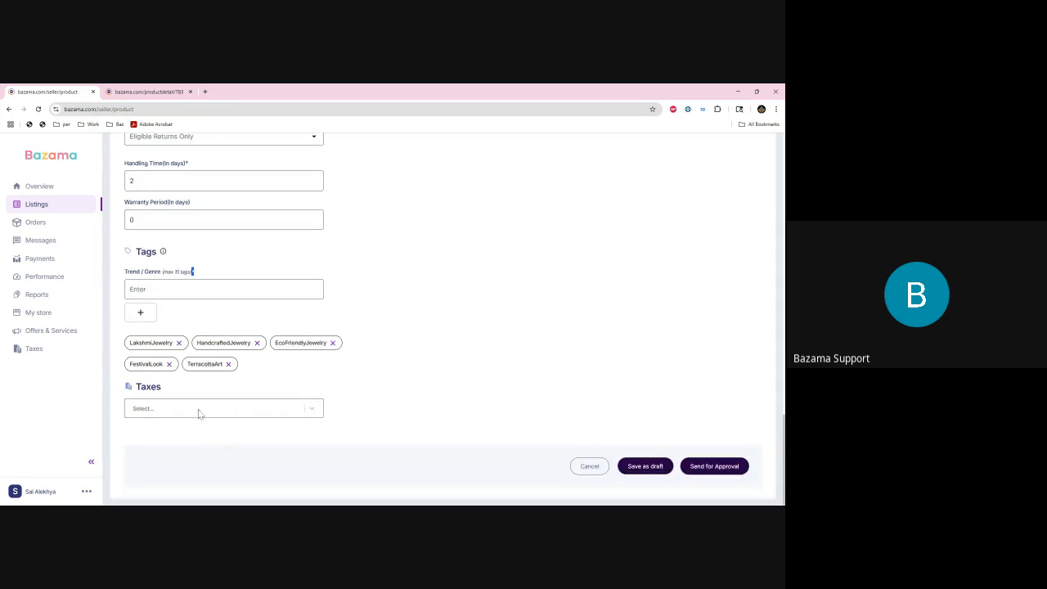
left_click(165, 391)
left_click(144, 409)
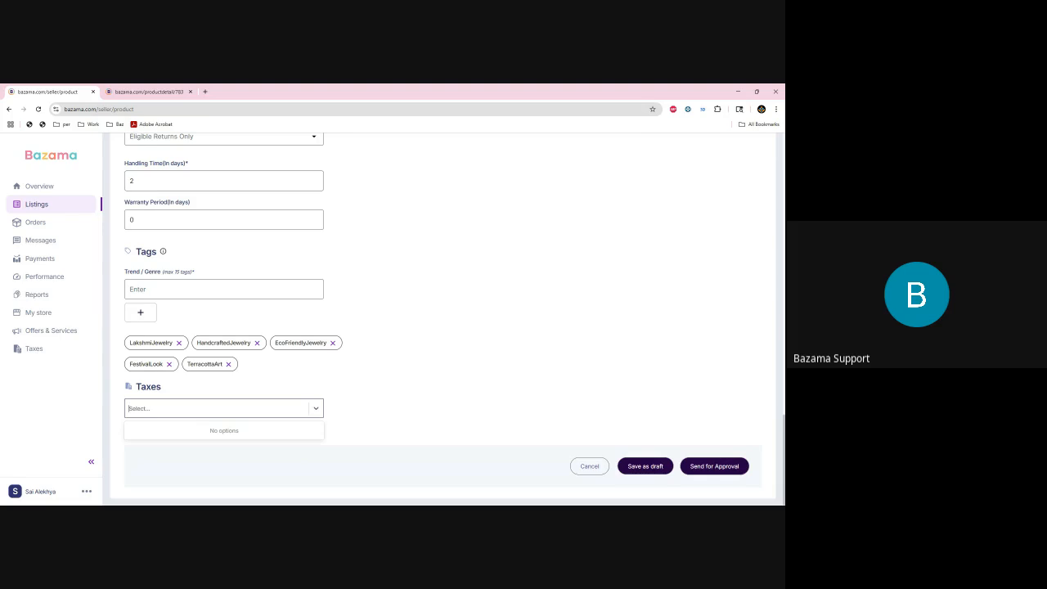
left_click(386, 397)
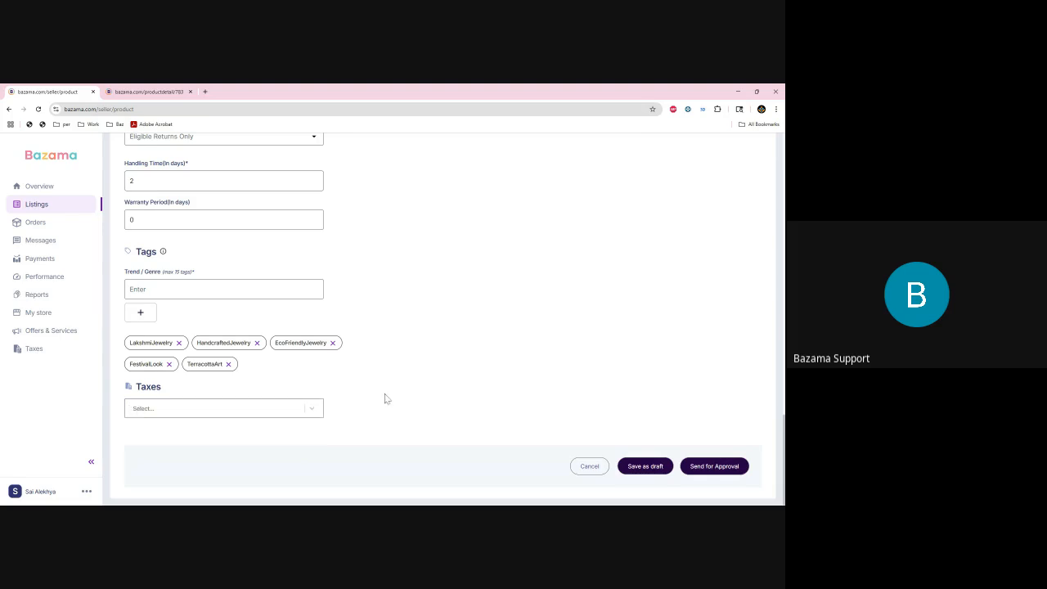
left_click(200, 416)
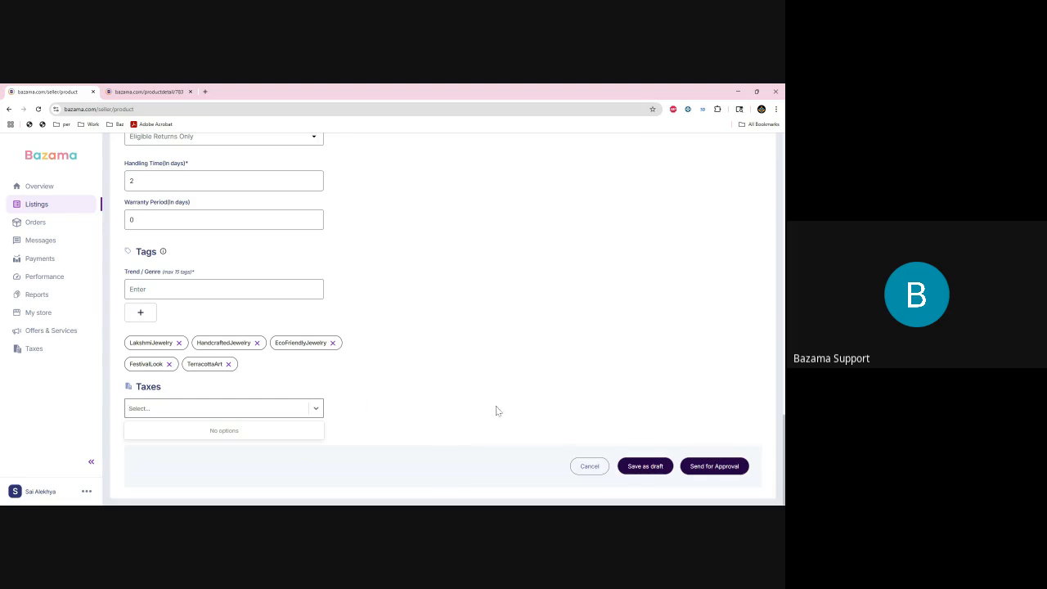
- Review the completed listing form from product details to taxes and save the listing as a draft
scroll(459, 302, "up", 4)
scroll(459, 302, "up", 1)
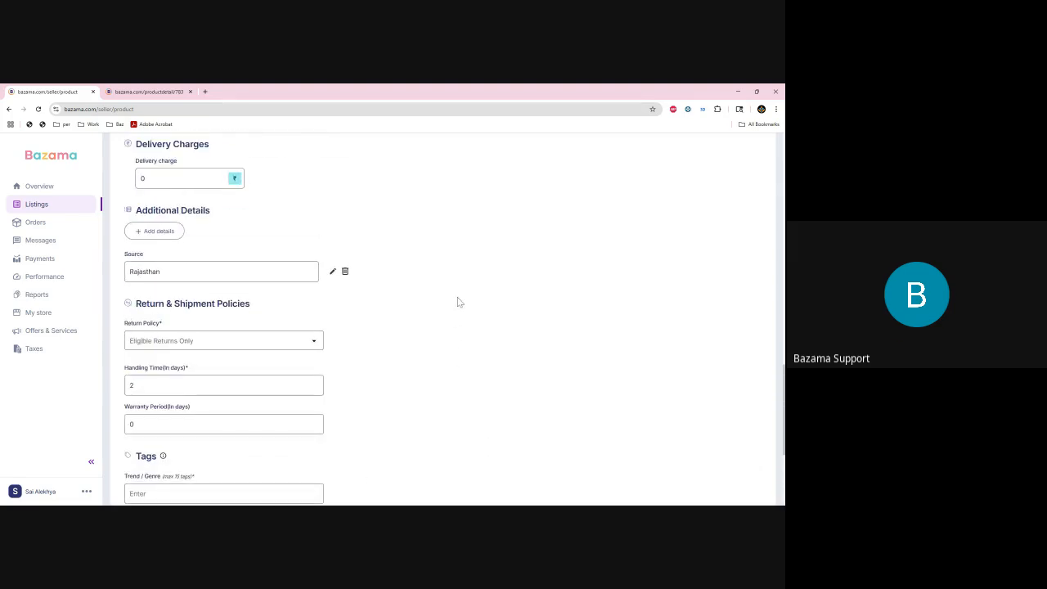
scroll(459, 302, "up", 15)
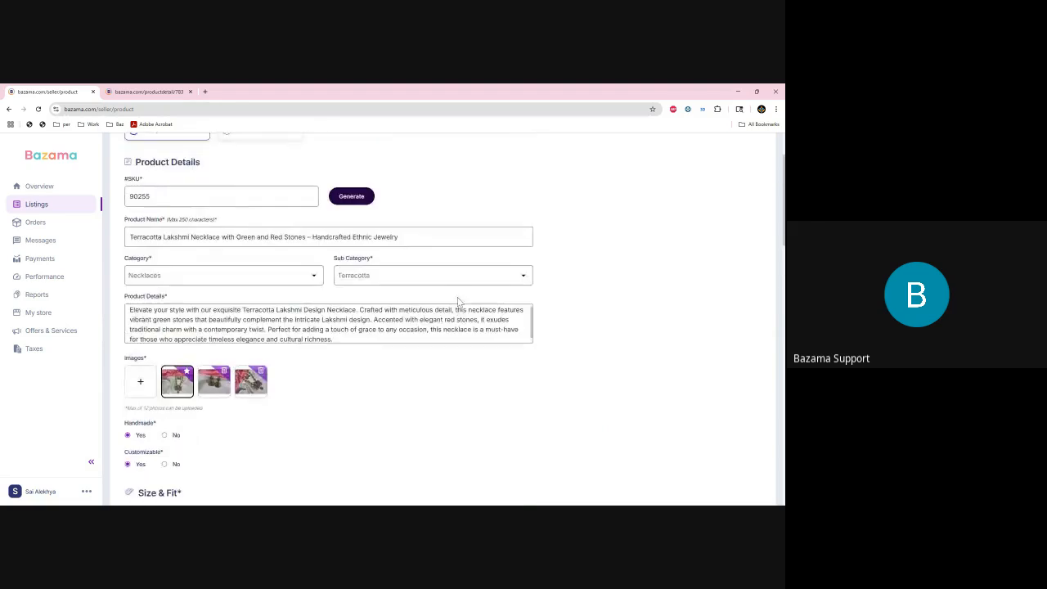
scroll(459, 302, "up", 2)
scroll(459, 301, "down", 16)
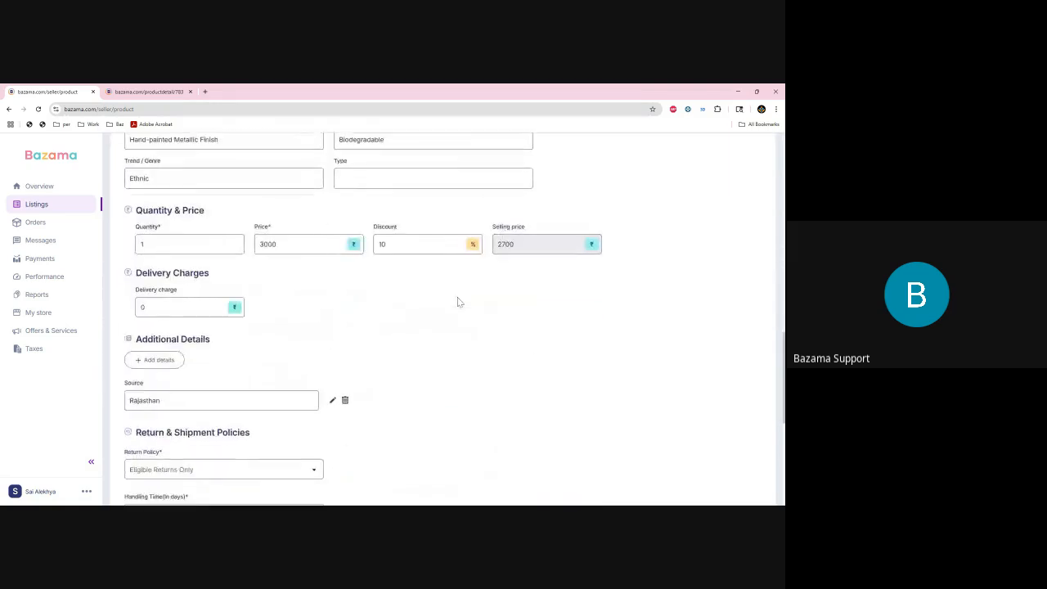
scroll(459, 302, "down", 10)
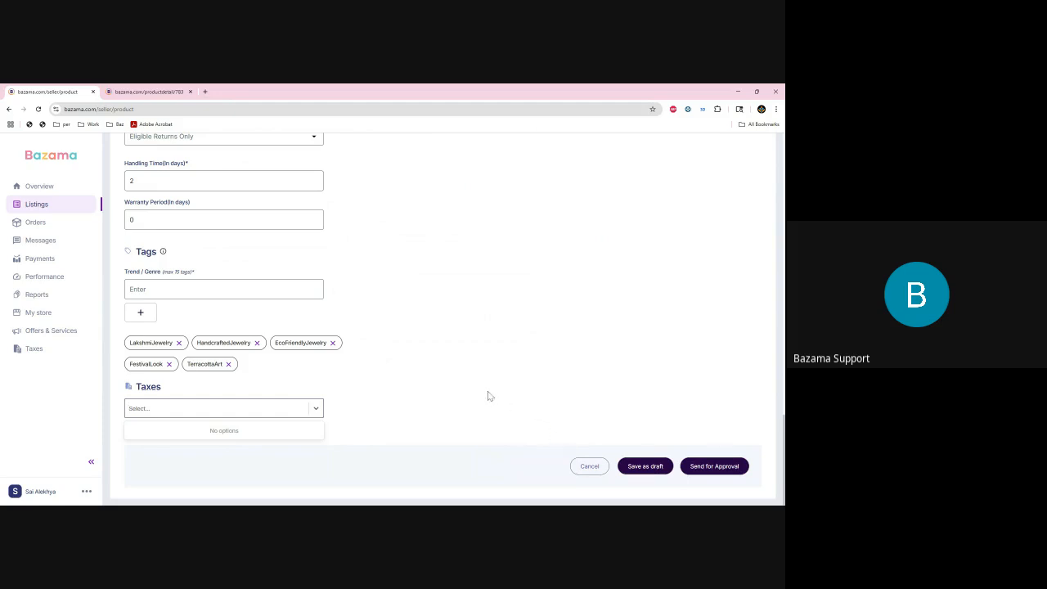
left_click(428, 363)
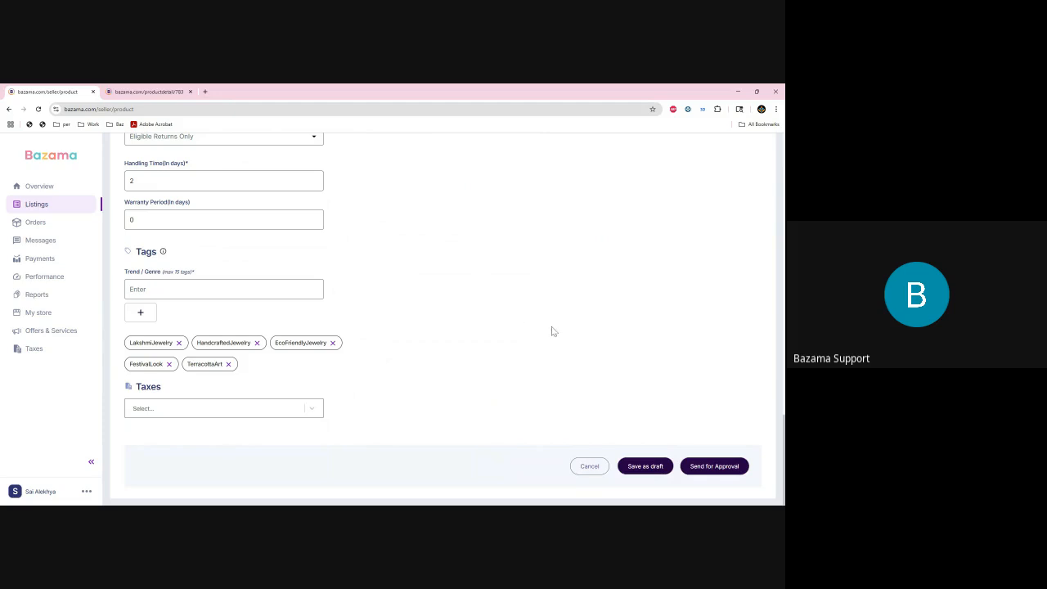
left_click(652, 467)
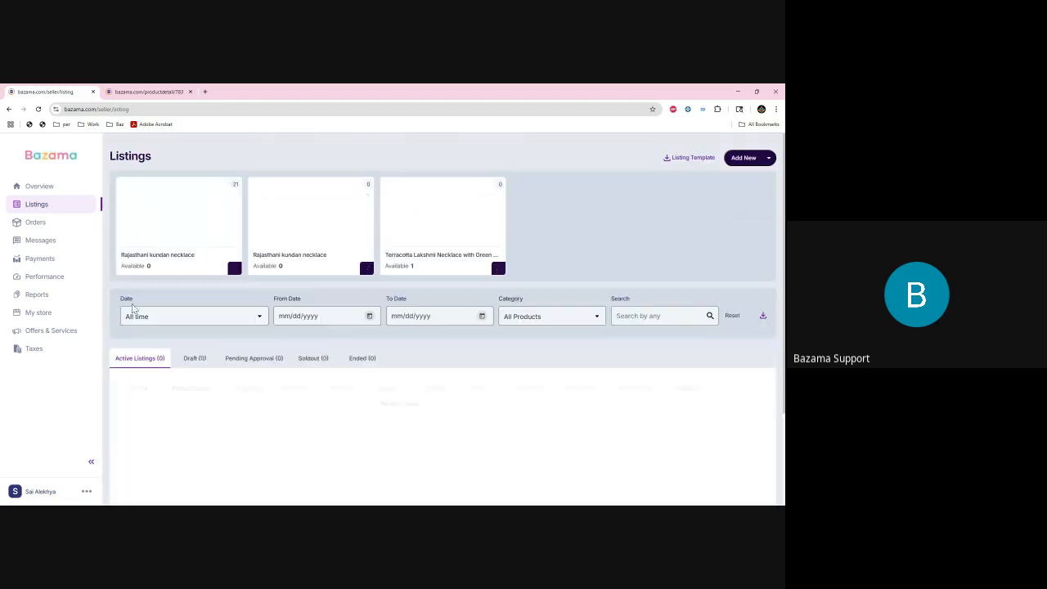
- Open the draft terracotta Lakshmi necklace listing for editing and make its third photo the main image
scroll(177, 365, "down", 1)
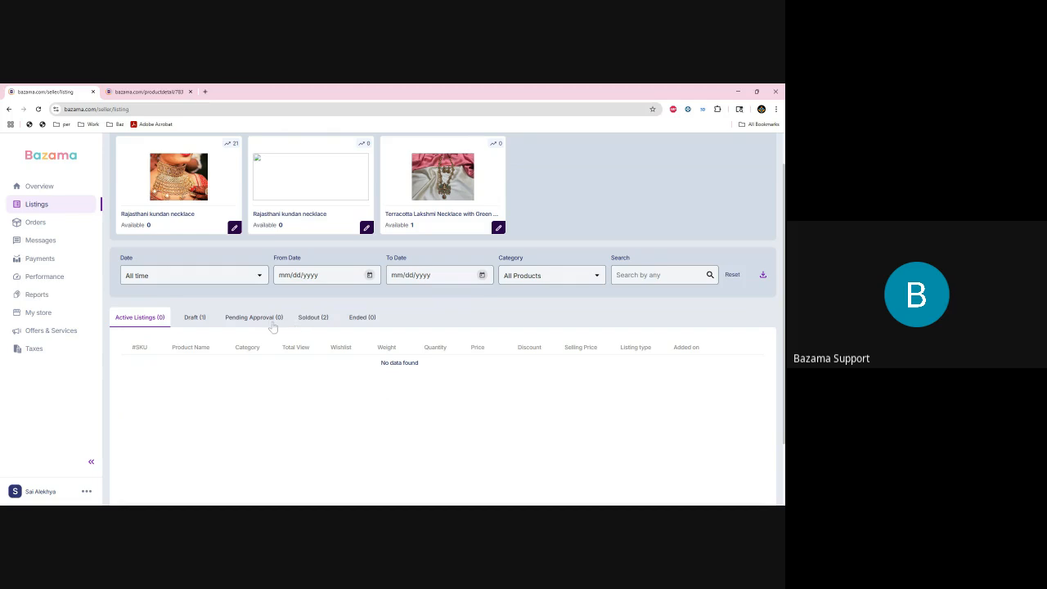
left_click(192, 318)
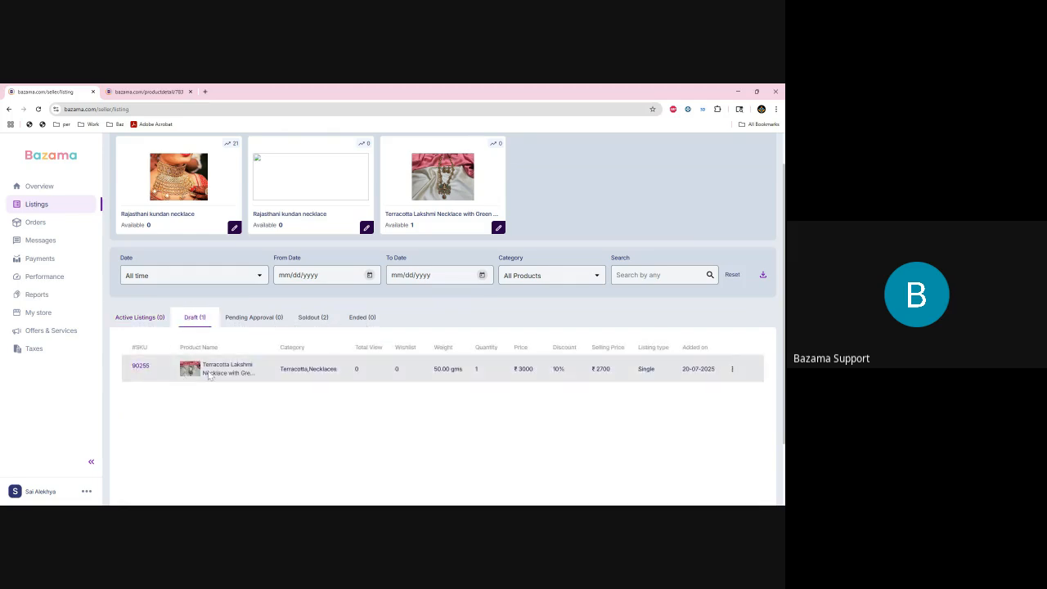
left_click(139, 370)
scroll(139, 372, "down", 2)
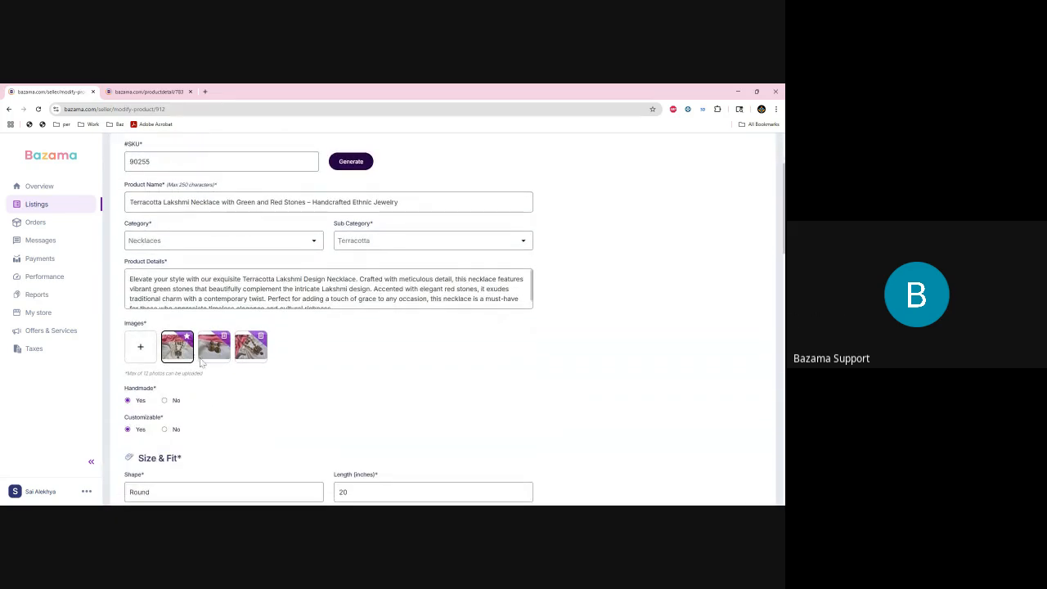
left_click(248, 358)
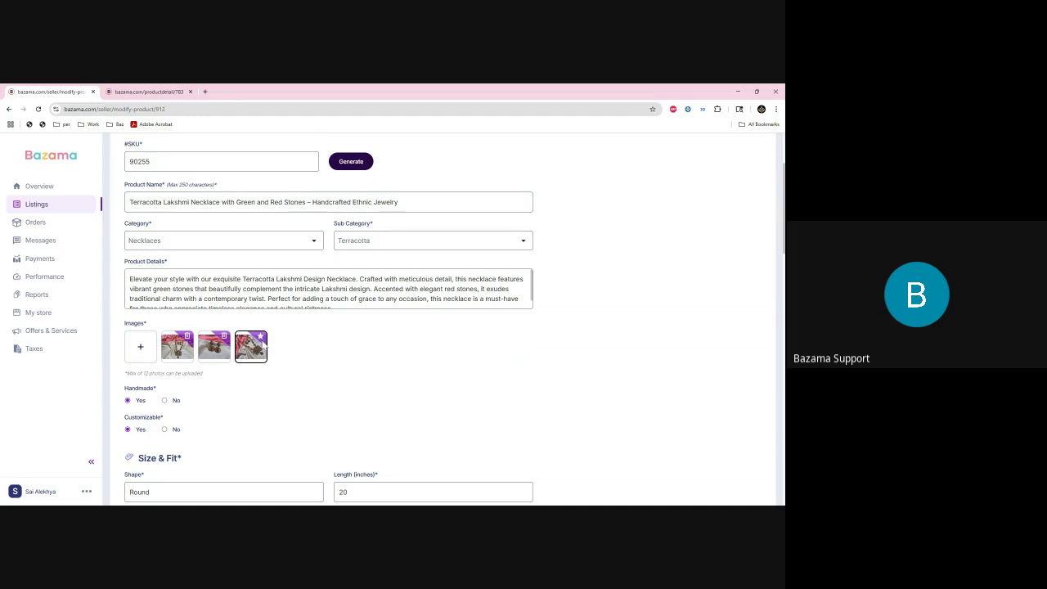
- Send the edited necklace listing for approval
scroll(491, 379, "down", 4)
scroll(491, 378, "down", 15)
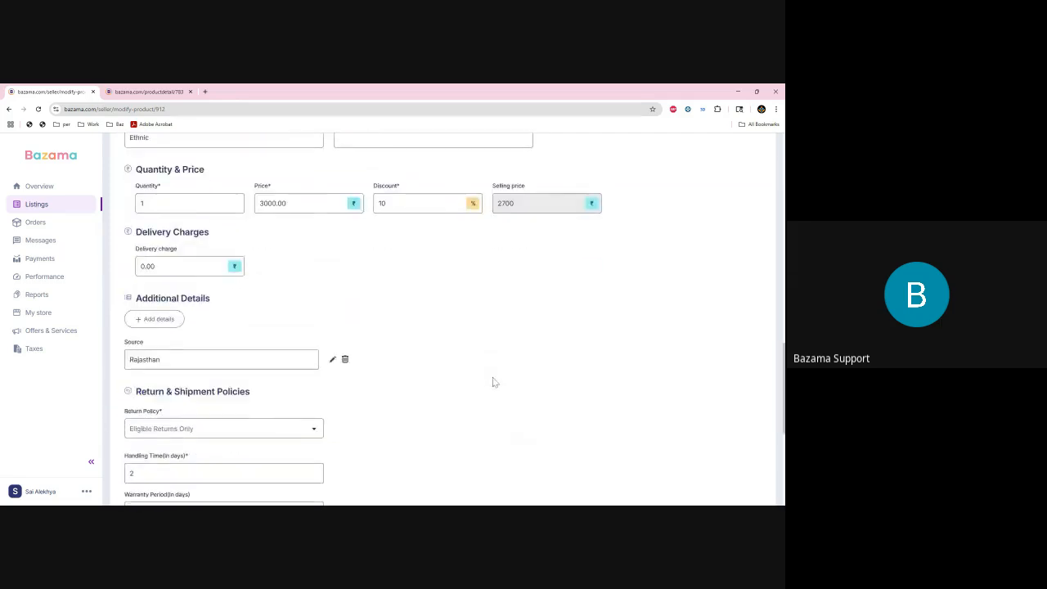
left_click(719, 466)
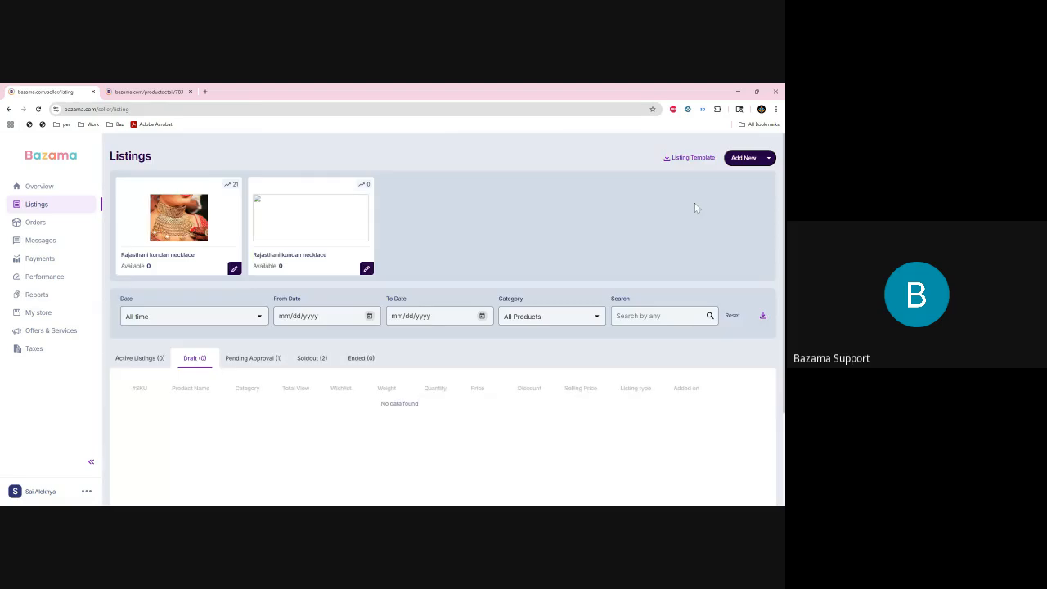
- View the listings pending approval, then reload the page to check the necklace's status among the active listings
left_click(253, 360)
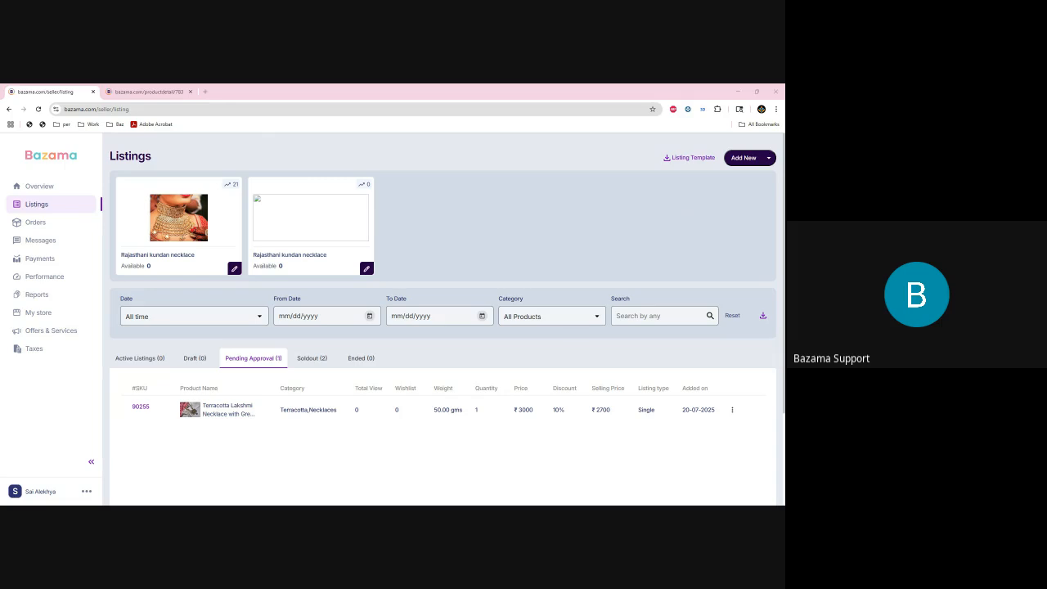
left_click(39, 110)
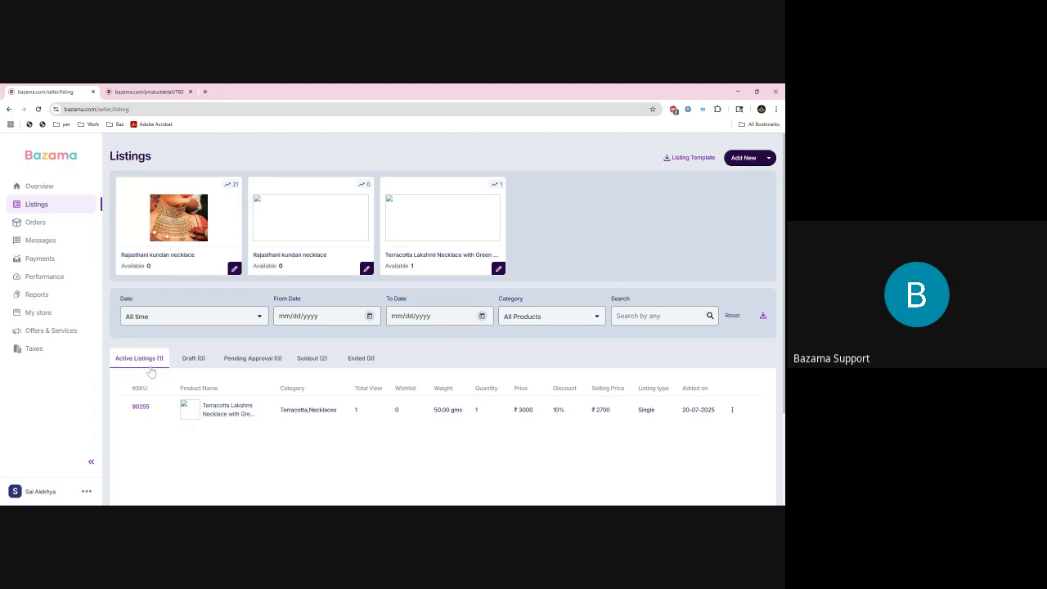
scroll(152, 370, "down", 3)
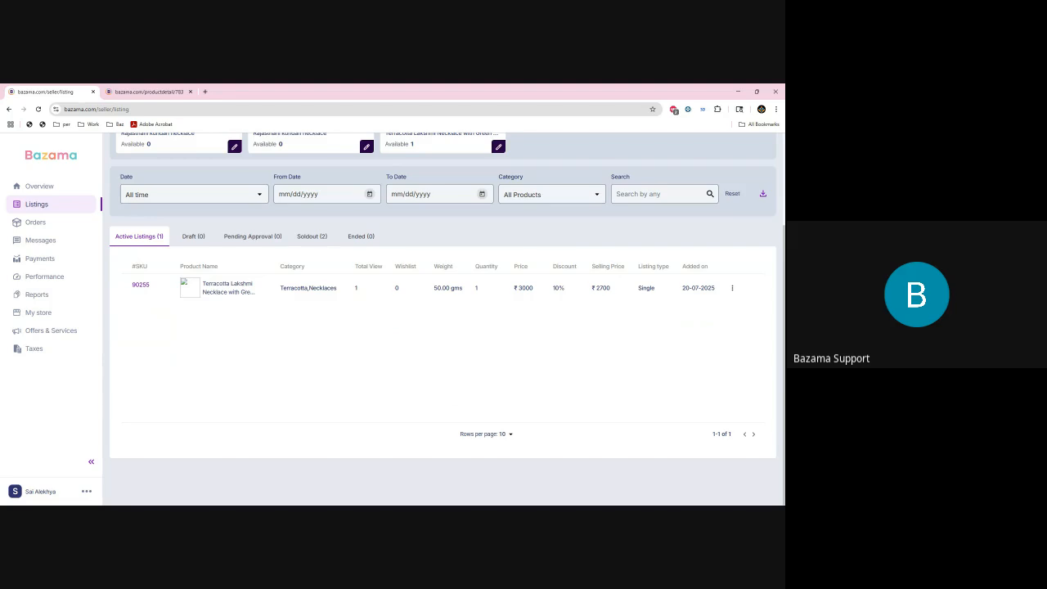
- Switch to the Bazama storefront, open its home page and look through the product sections
left_click(170, 90)
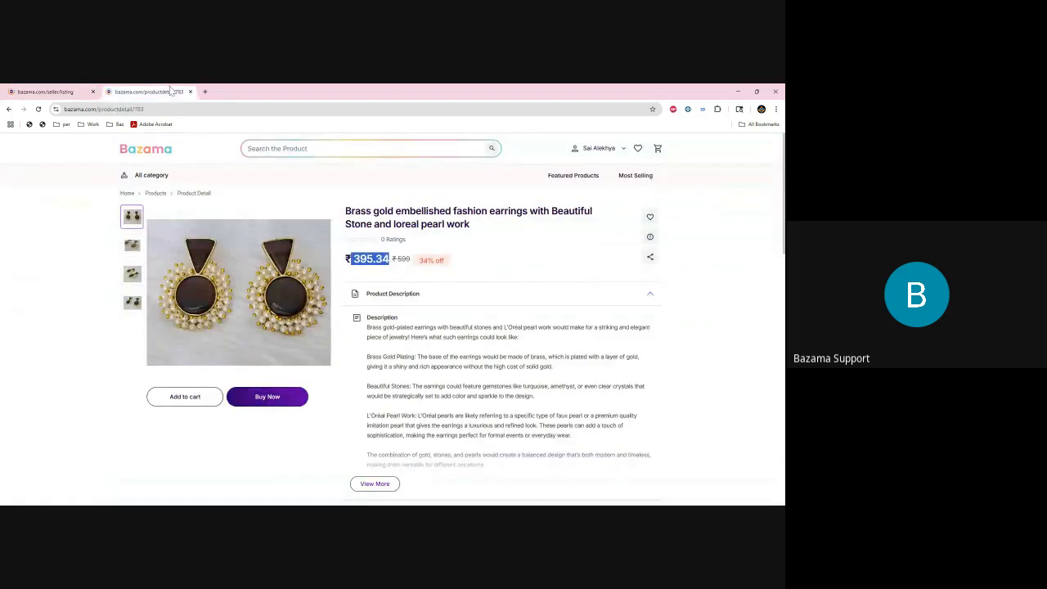
left_click(133, 153)
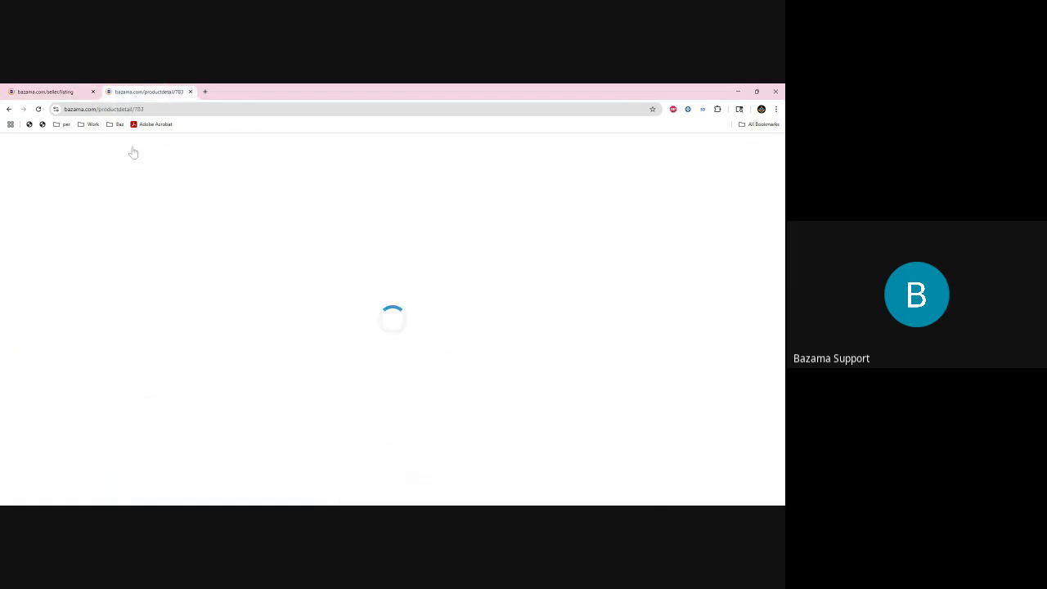
scroll(204, 368, "down", 3)
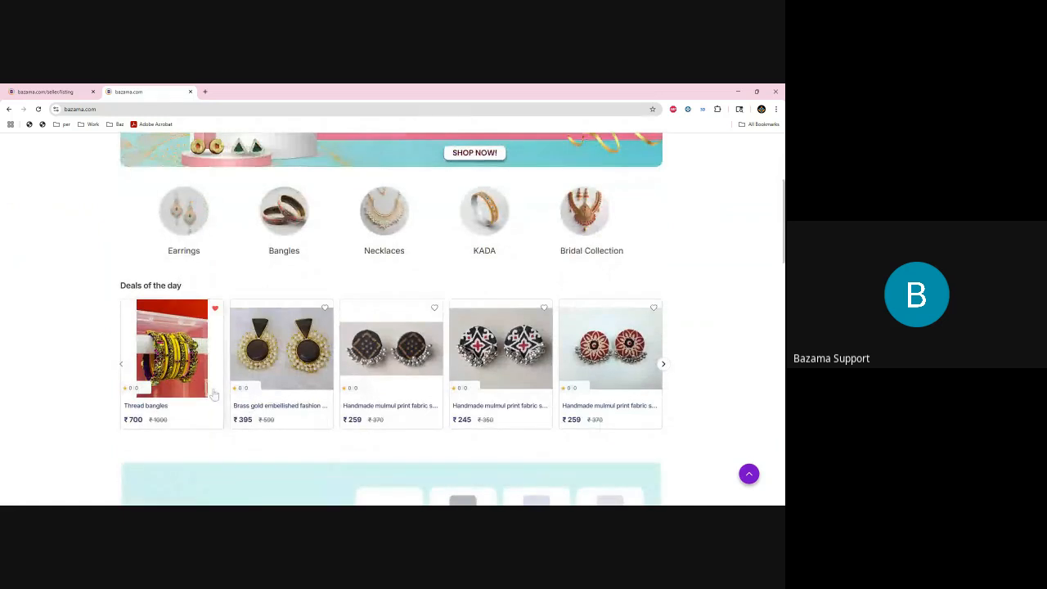
scroll(214, 396, "down", 2)
scroll(156, 315, "up", 5)
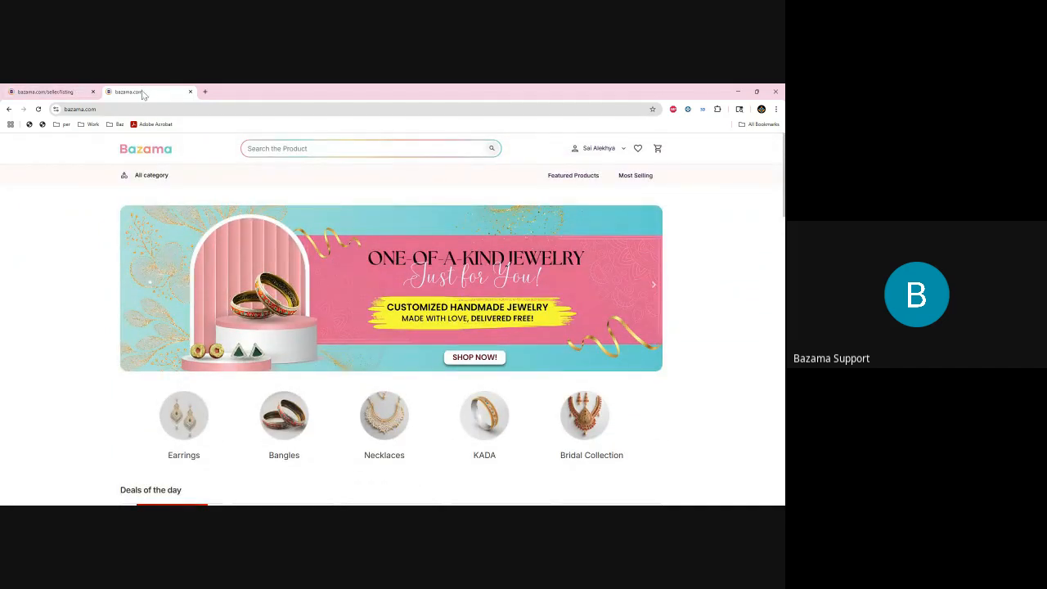
- Return to the seller dashboard and look over the active listings
left_click(59, 93)
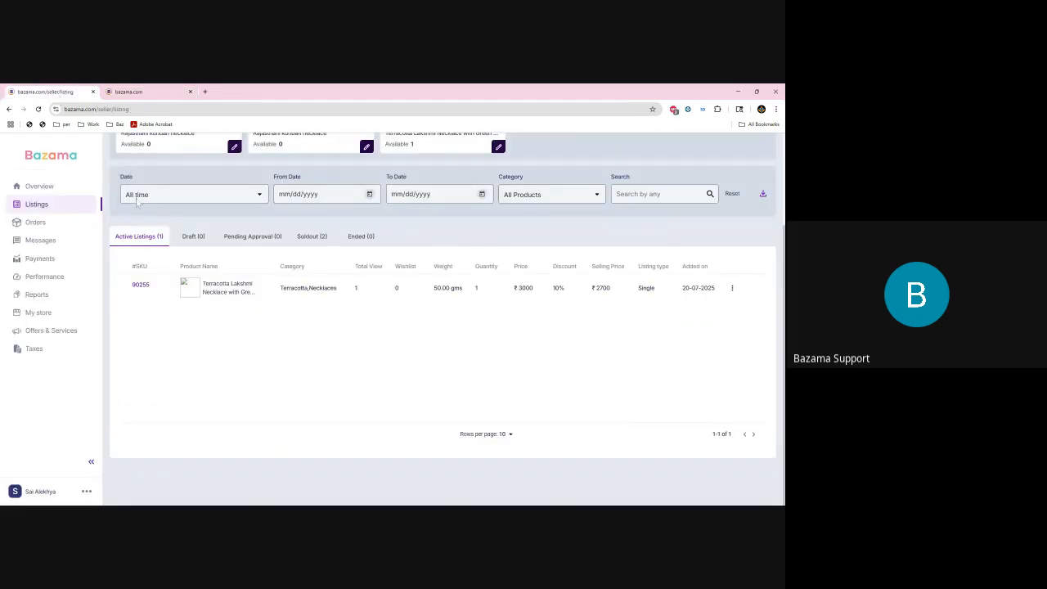
scroll(139, 205, "up", 2)
scroll(620, 245, "down", 3)
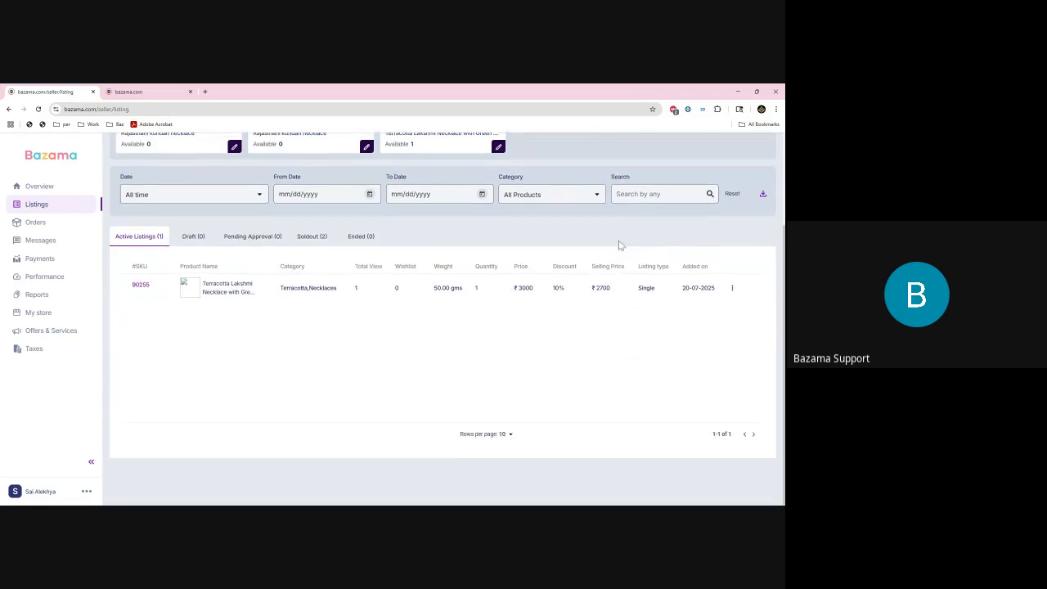